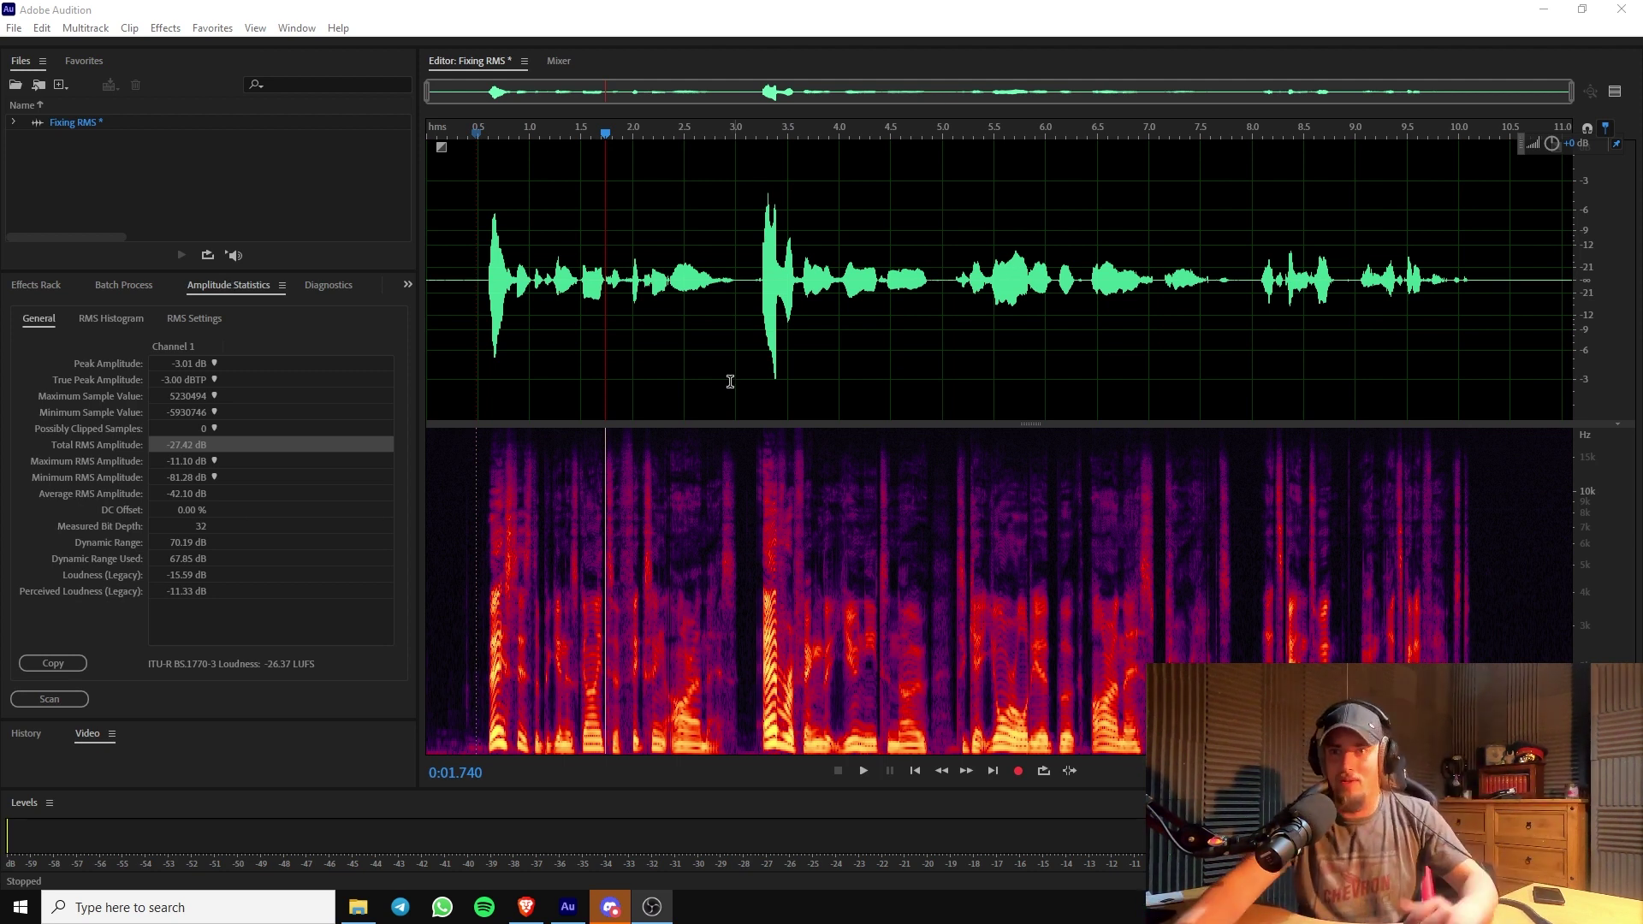
Play the unprocessed voice recording from just before the first spoken phrase.
left_click(583, 348)
left_click(617, 281)
left_click(452, 272)
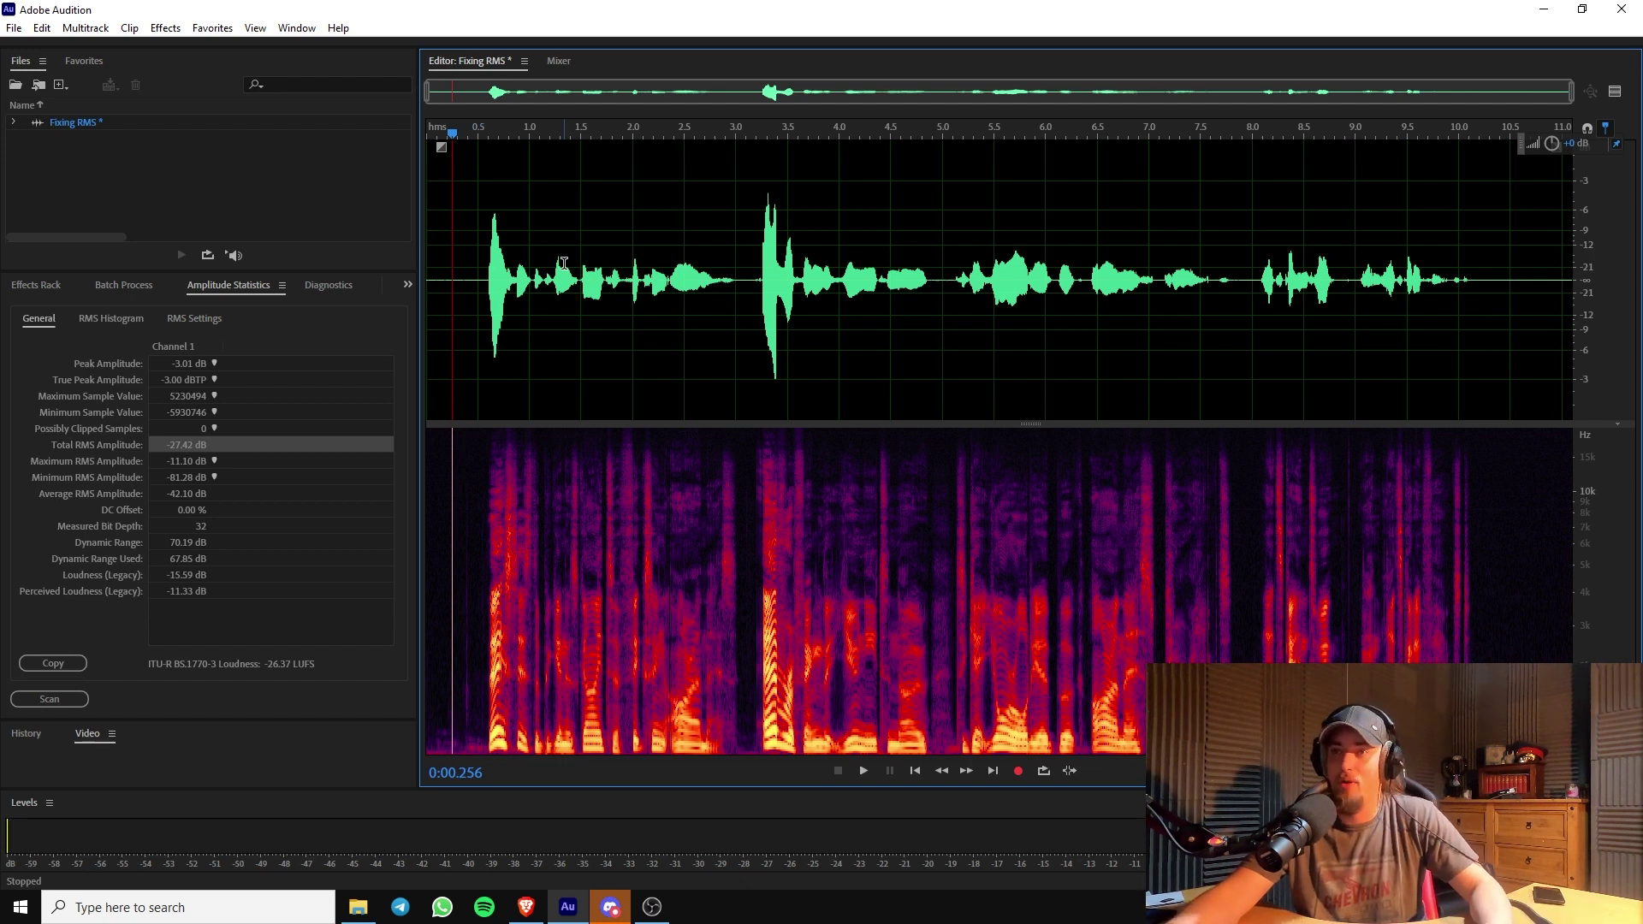
key("space")
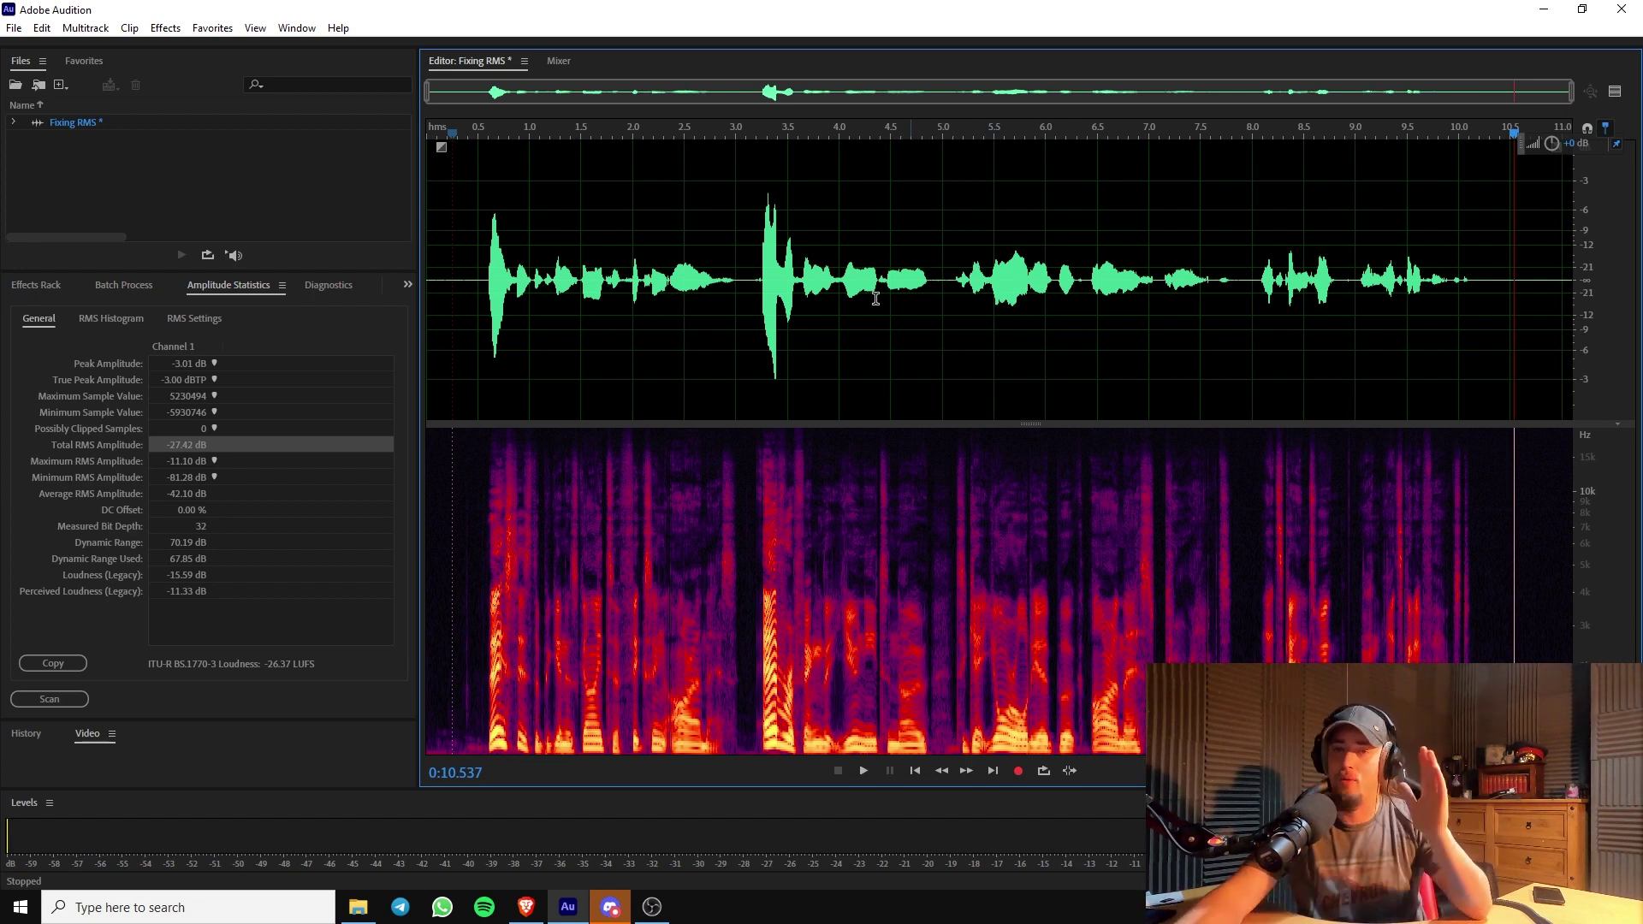
Compare the two loud peaks with the quieter passages in the waveform and check the Total RMS Amplitude.
left_click(604, 276)
left_click_drag(466, 210, 544, 214)
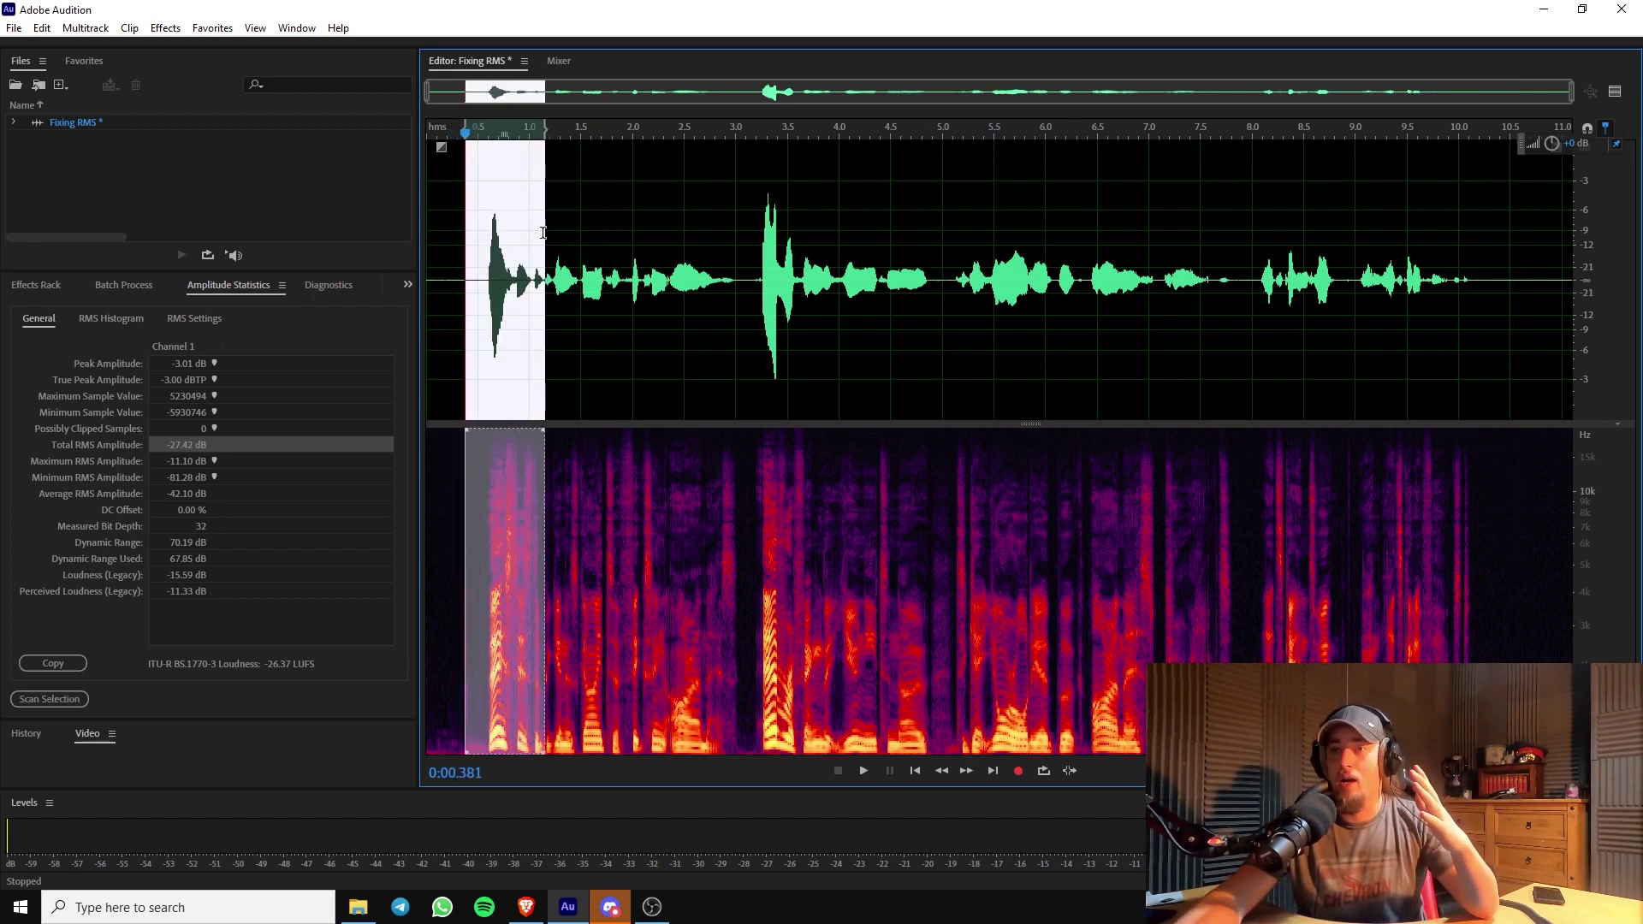
left_click_drag(734, 249, 809, 248)
left_click_drag(558, 252, 706, 256)
left_click_drag(814, 257, 1456, 274)
left_click(828, 274)
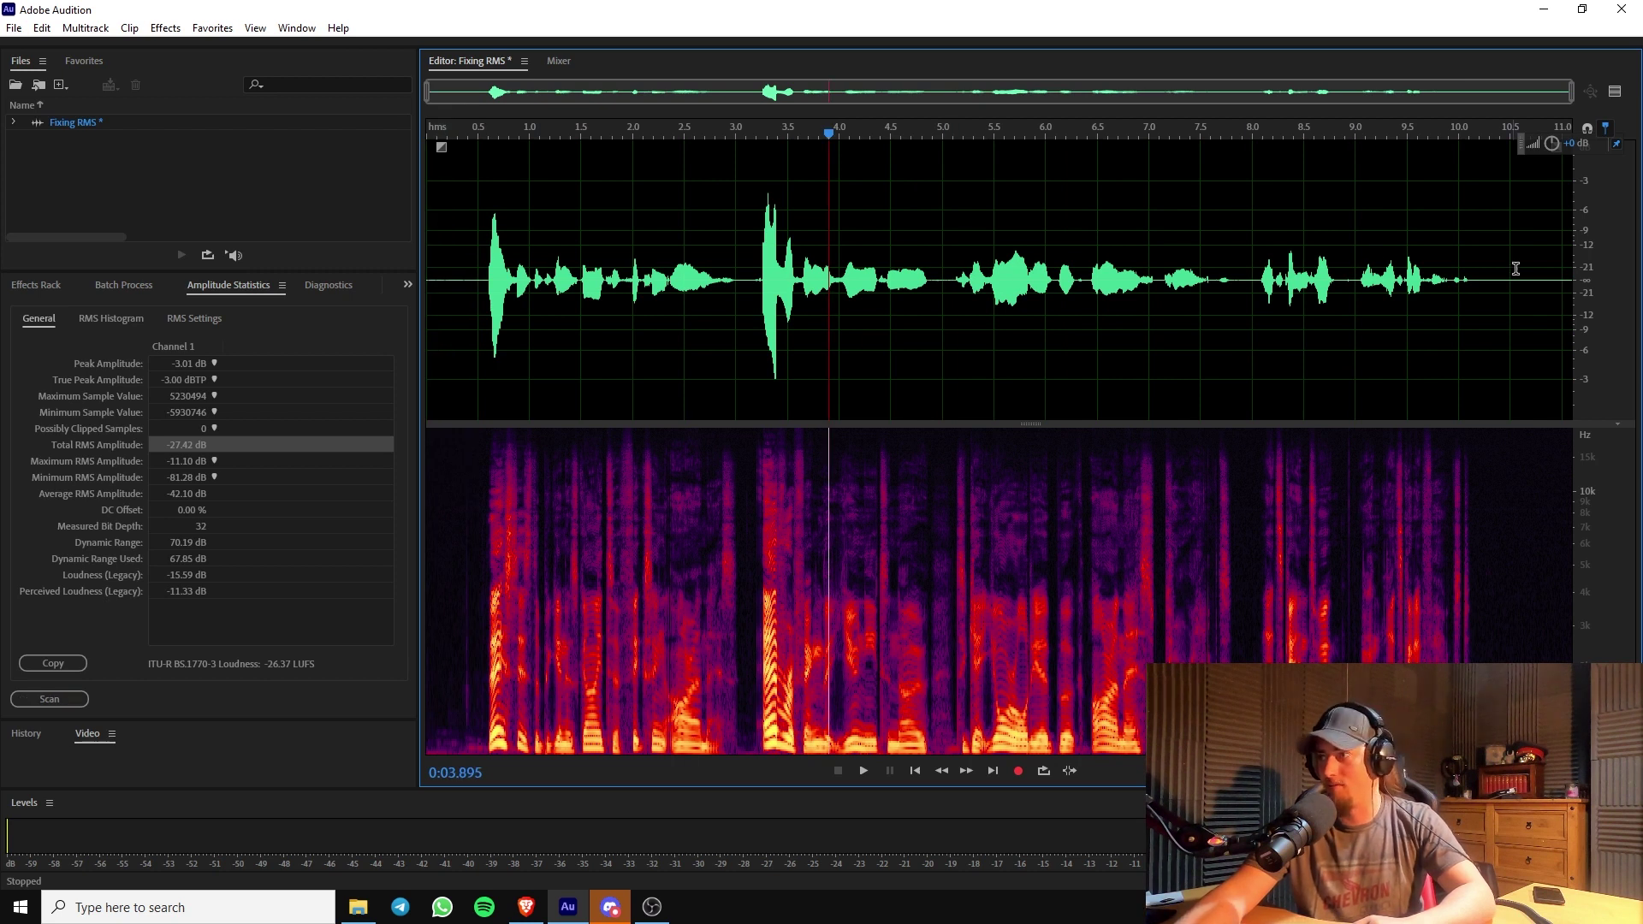
left_click_drag(738, 246, 789, 254)
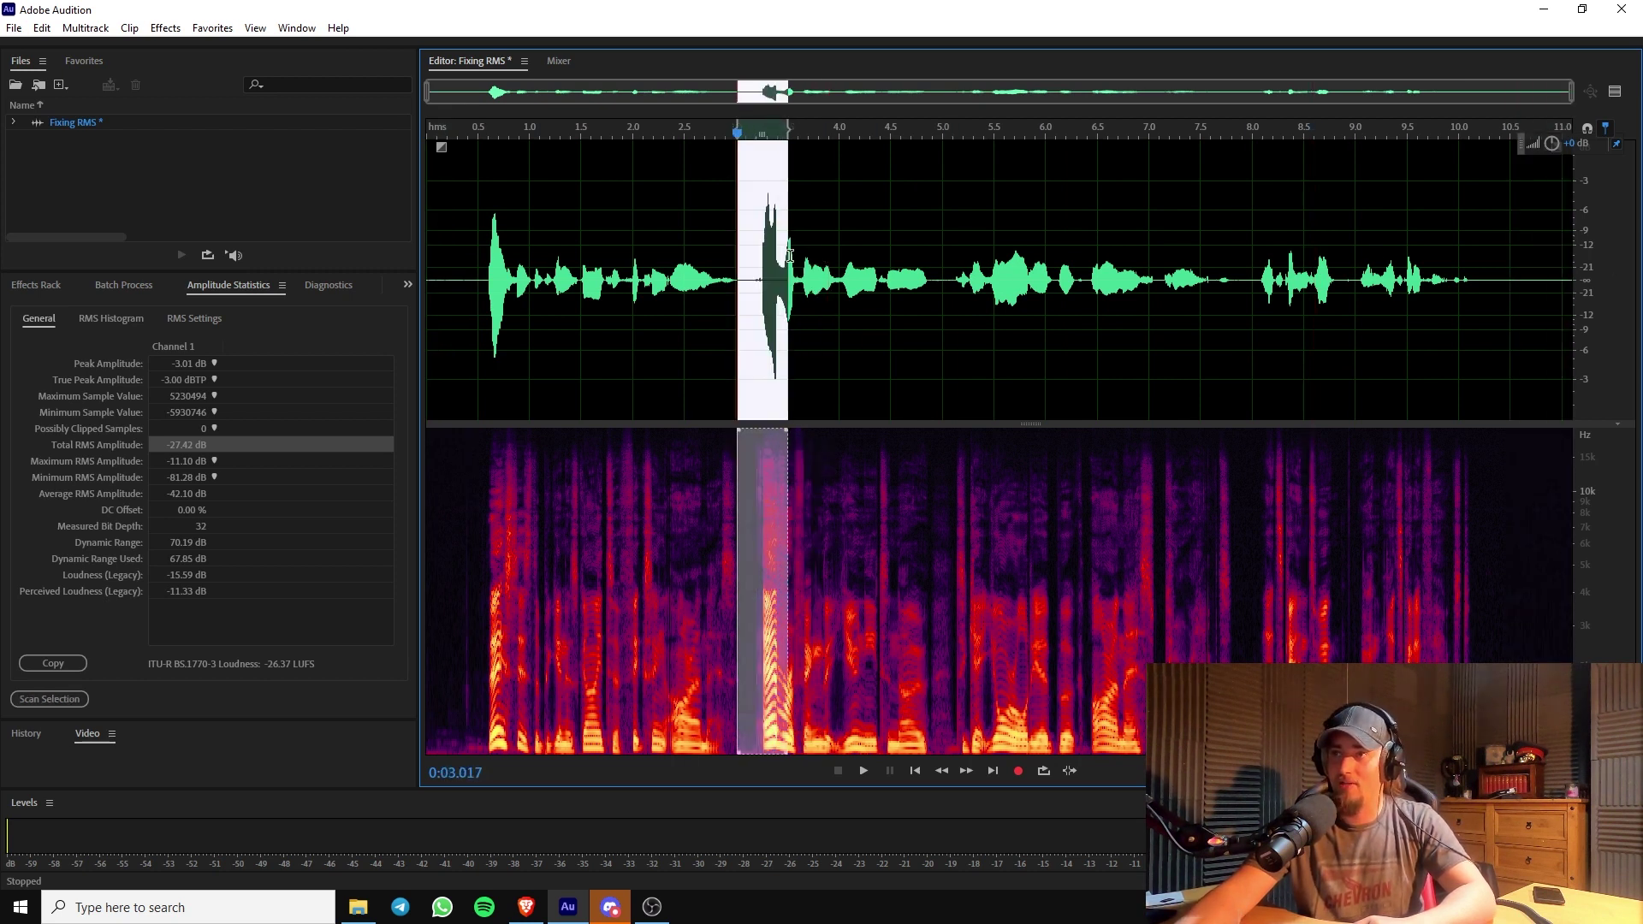
left_click_drag(524, 257, 460, 257)
left_click(657, 257)
left_click(1031, 257)
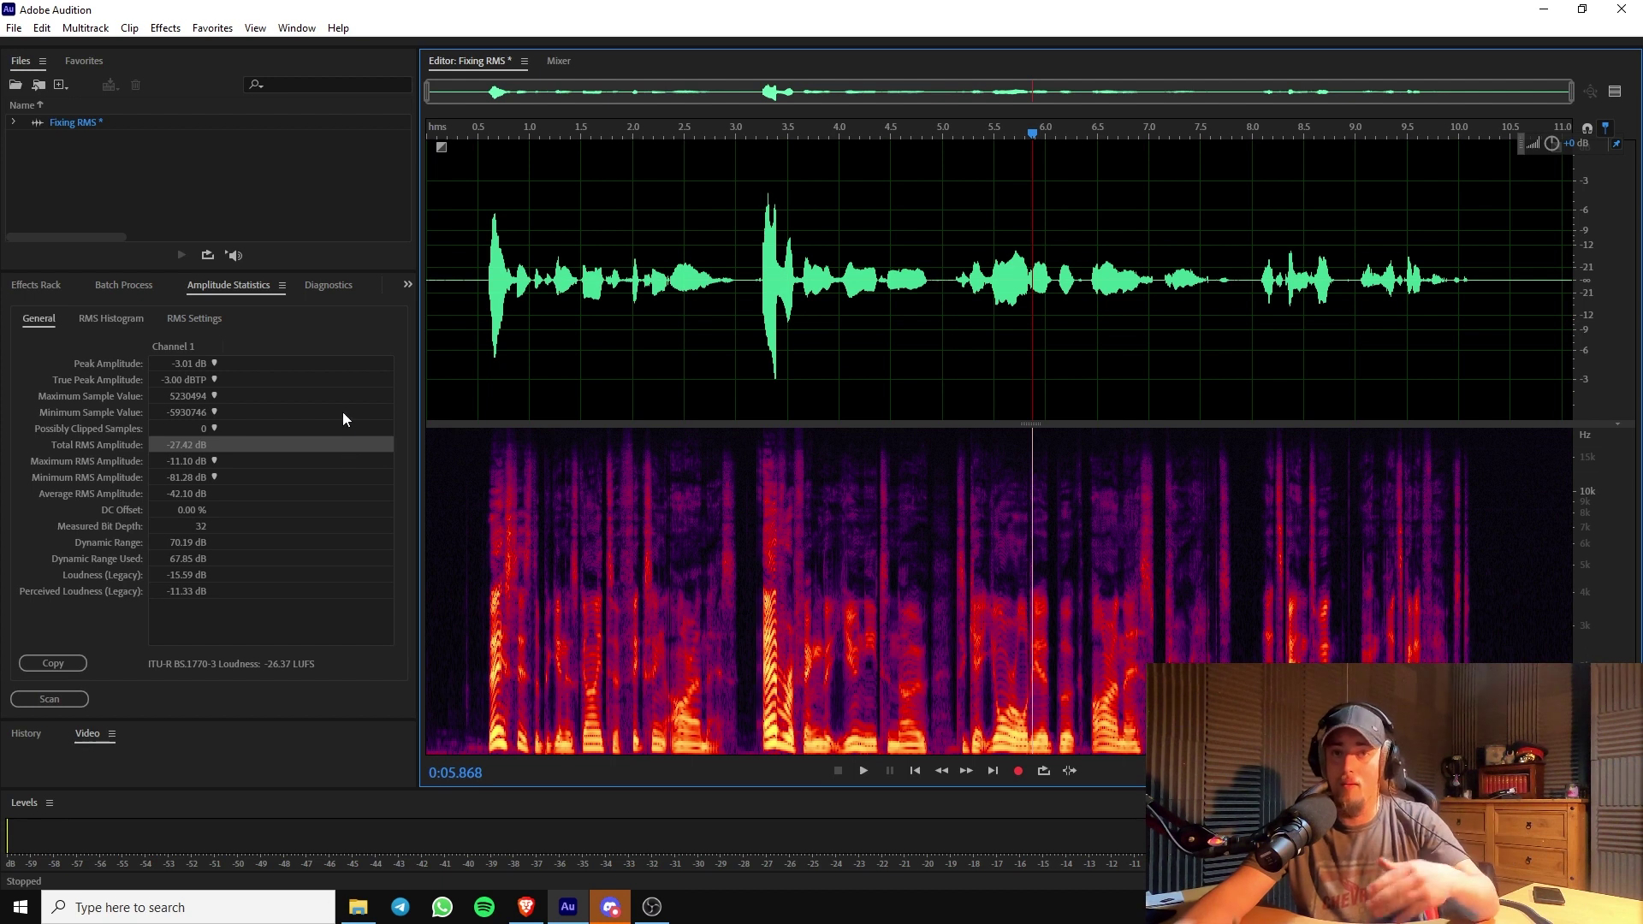
left_click(219, 450)
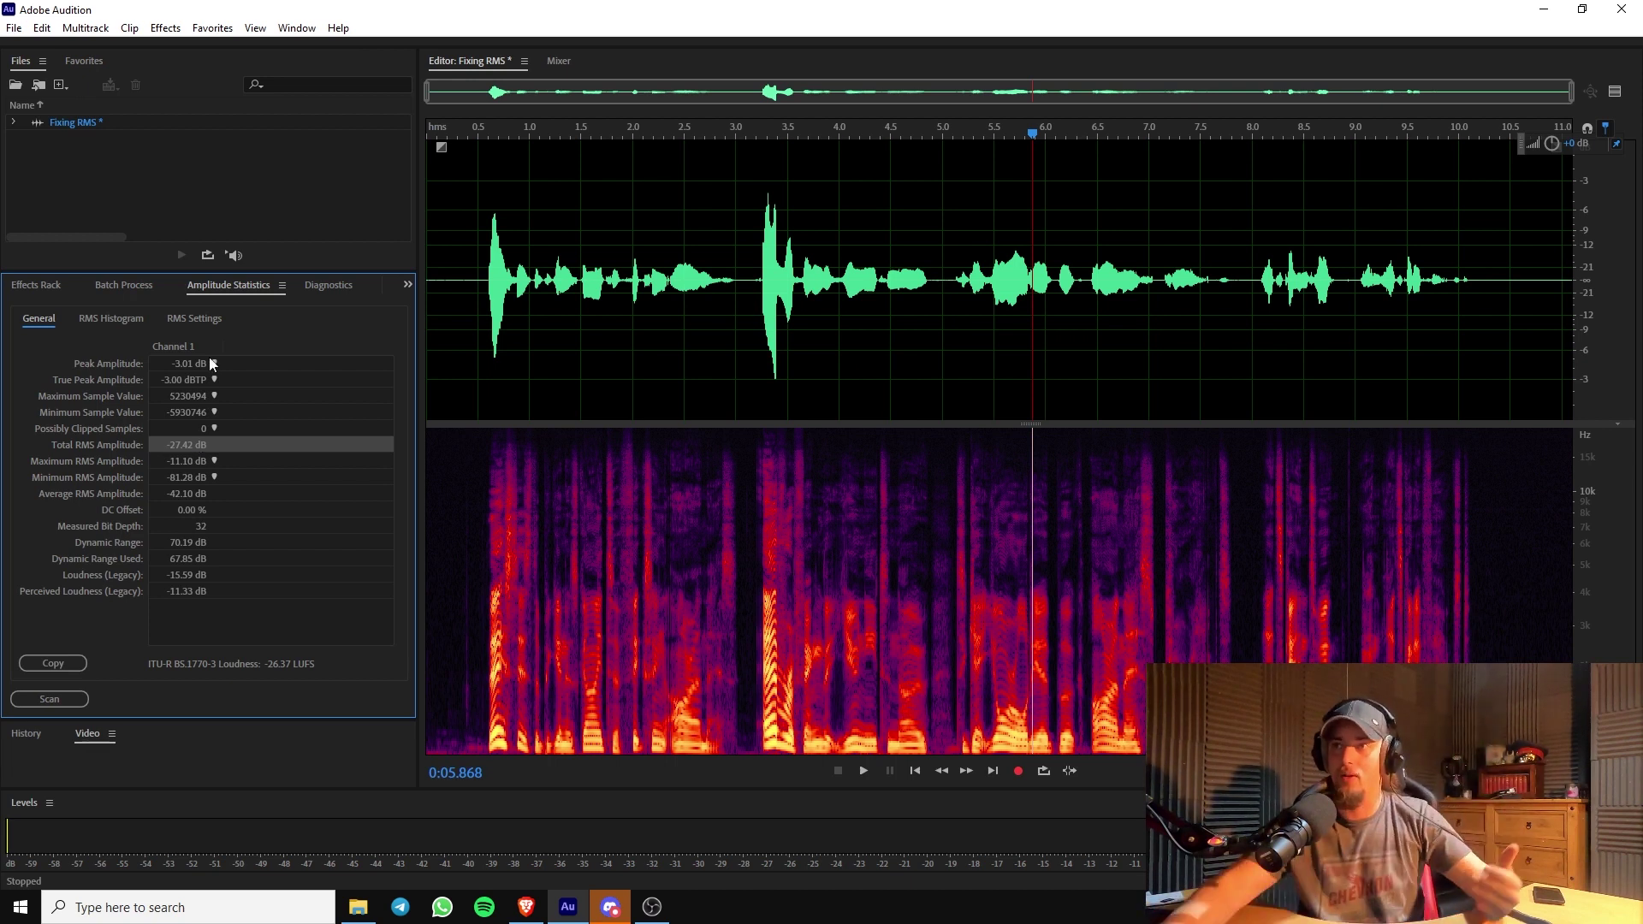
Try to amplify the whole recording and scan the amplitude statistics of the peak just after 3 seconds.
left_click_drag(1551, 143, 1560, 139)
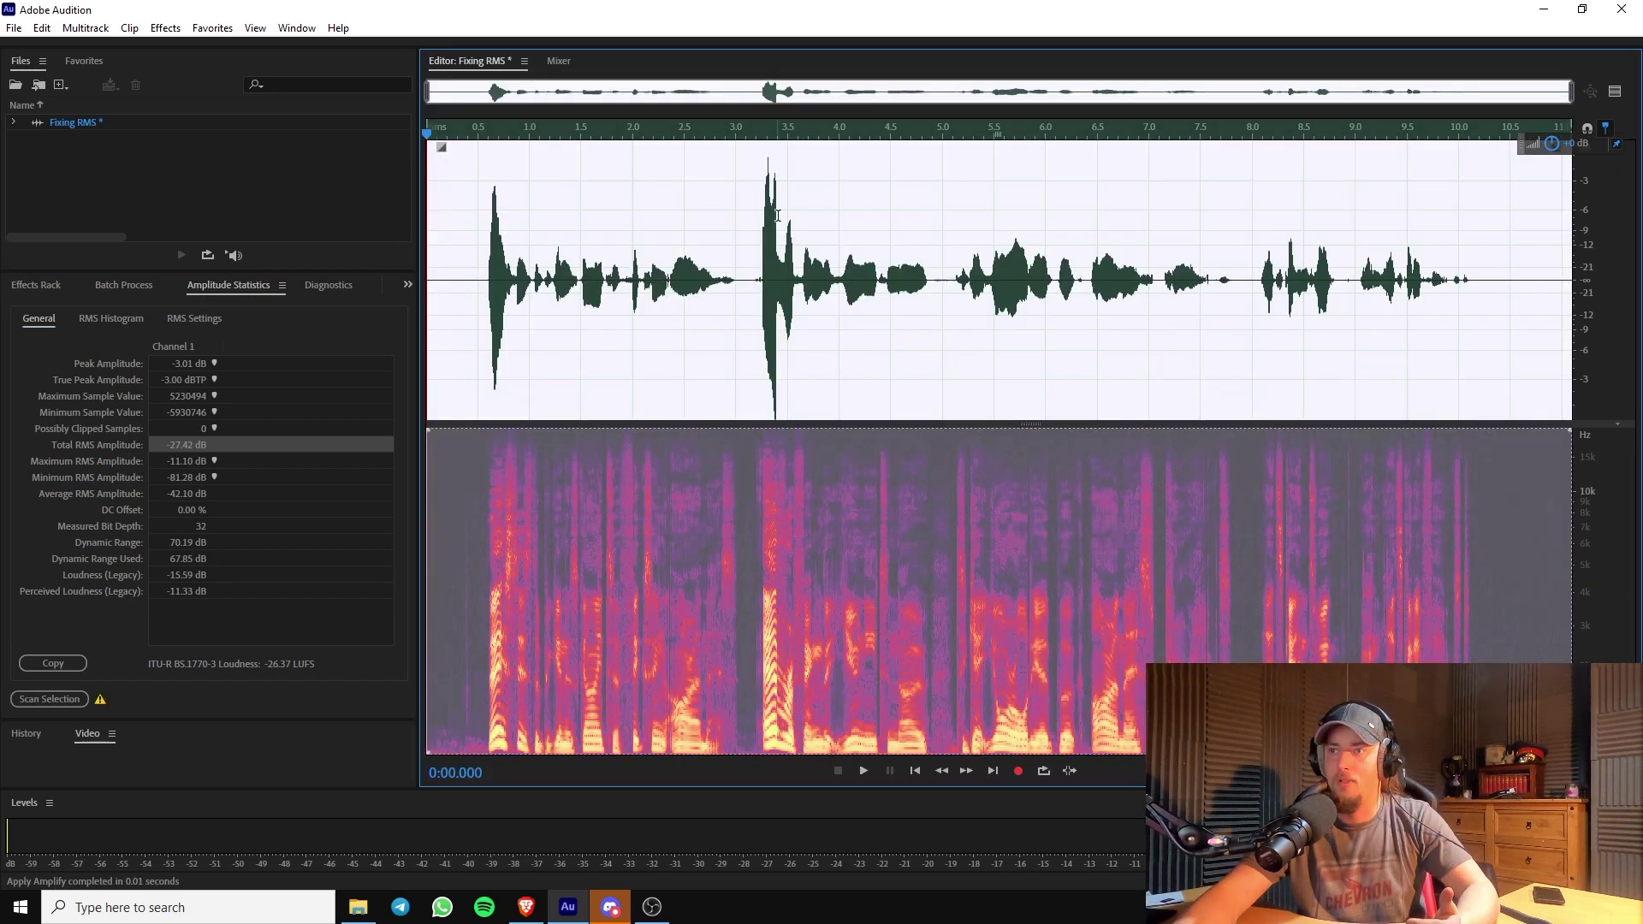
left_click_drag(759, 283, 794, 280)
left_click(68, 701)
Undo the gain increase on the recording.
left_click(697, 356)
left_click(737, 274)
left_click(616, 318)
key("ctrl+z")
left_click(827, 295)
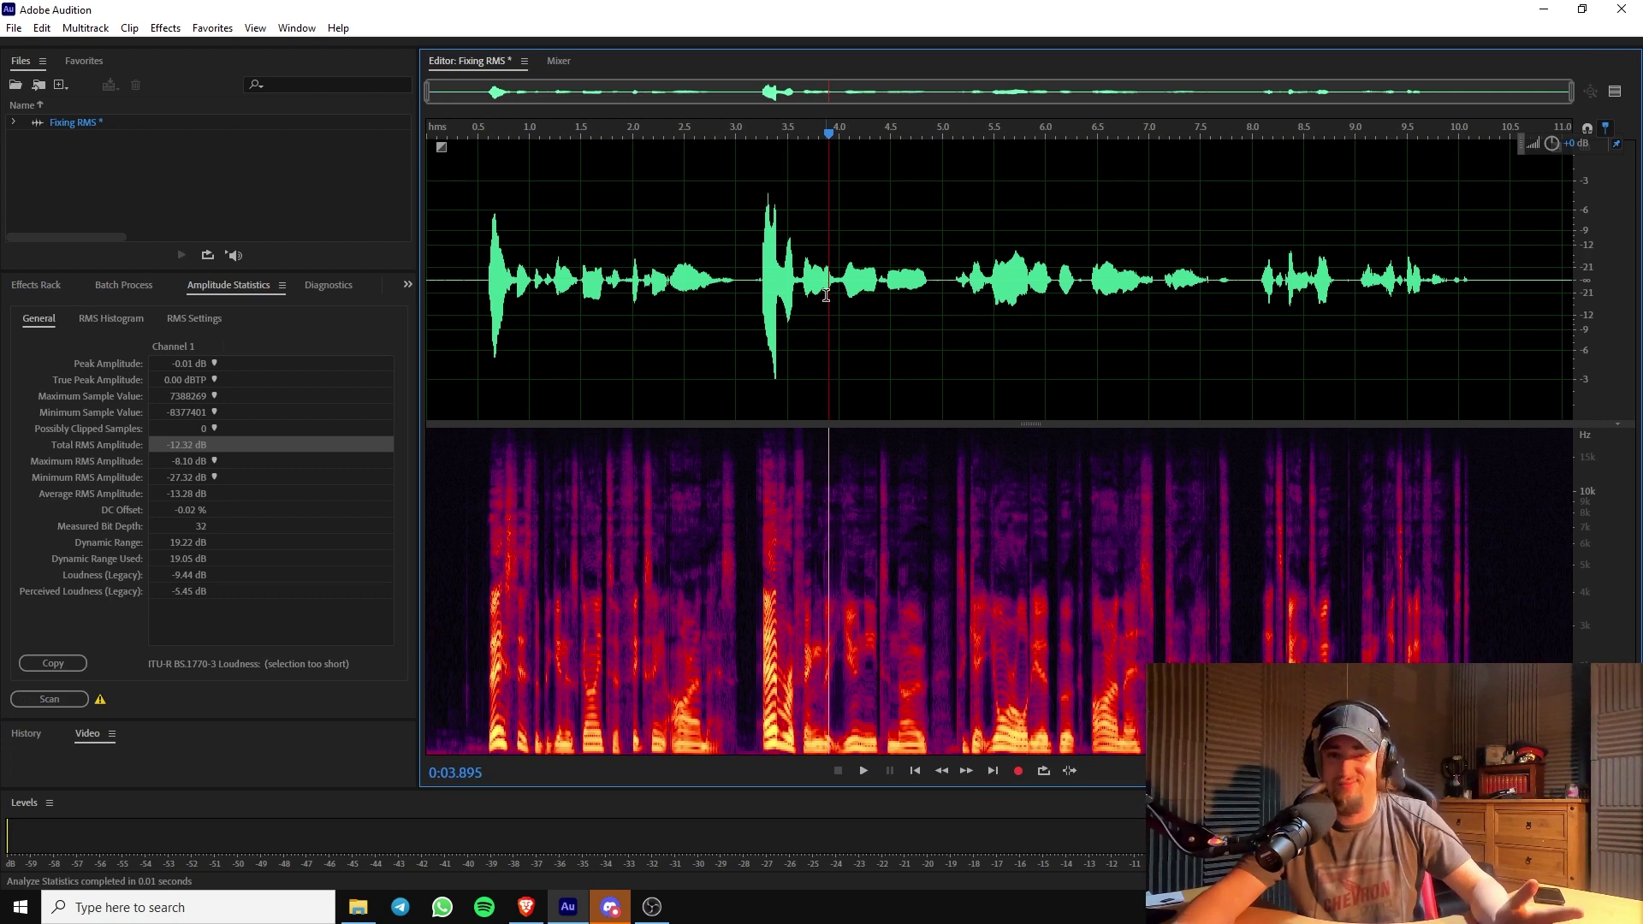
left_click(748, 263)
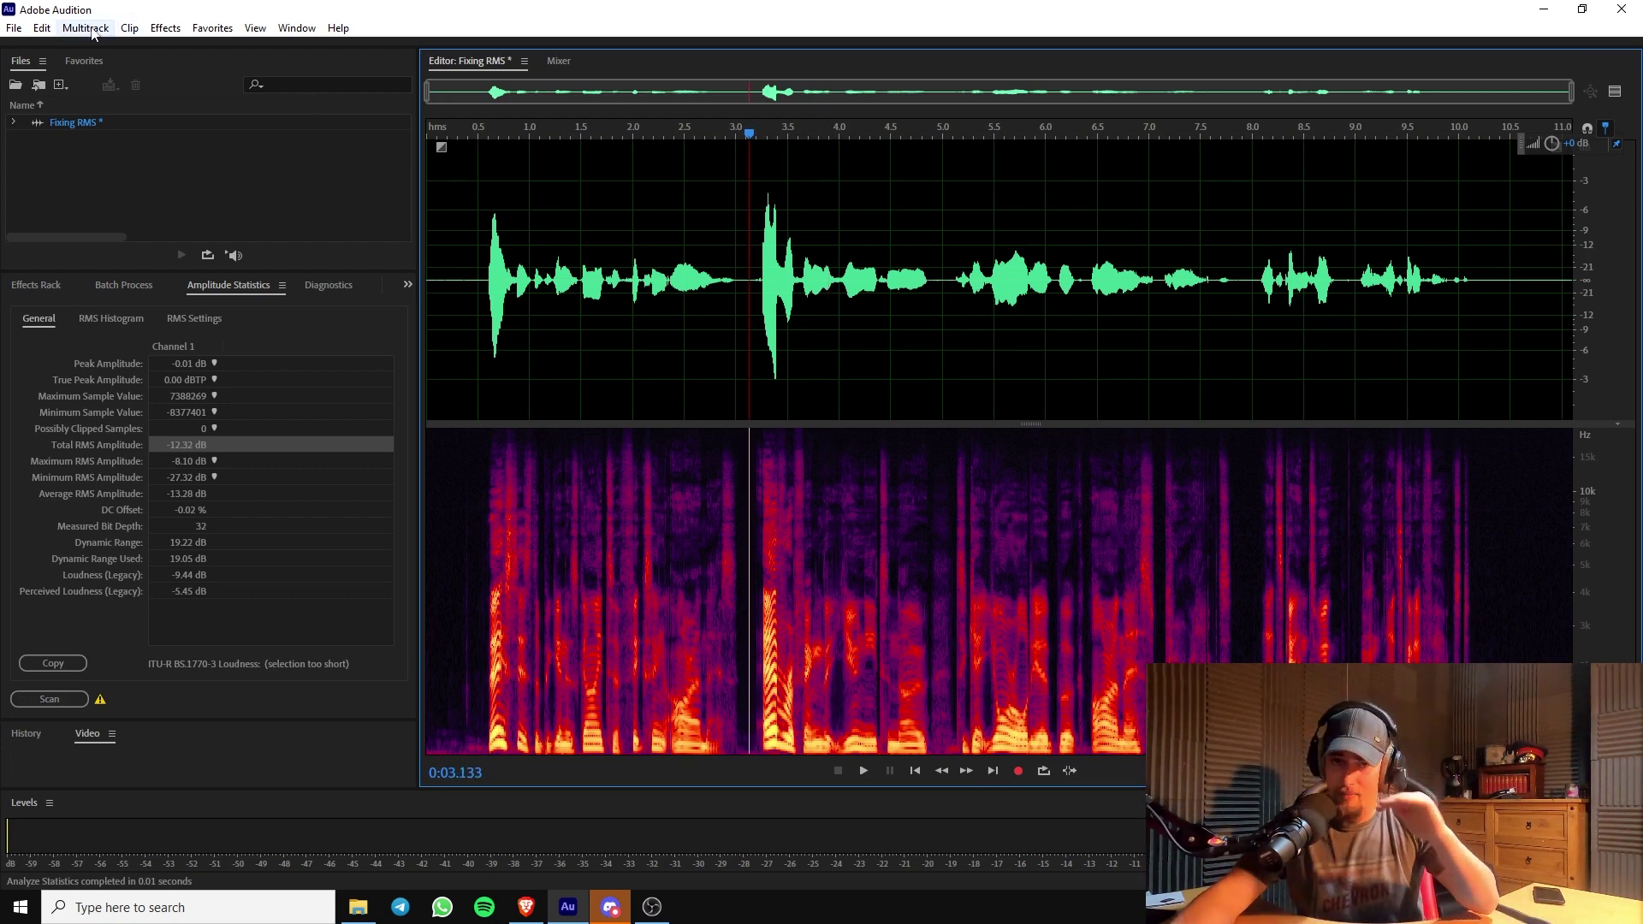
left_click(181, 30)
mouse_move(165, 27)
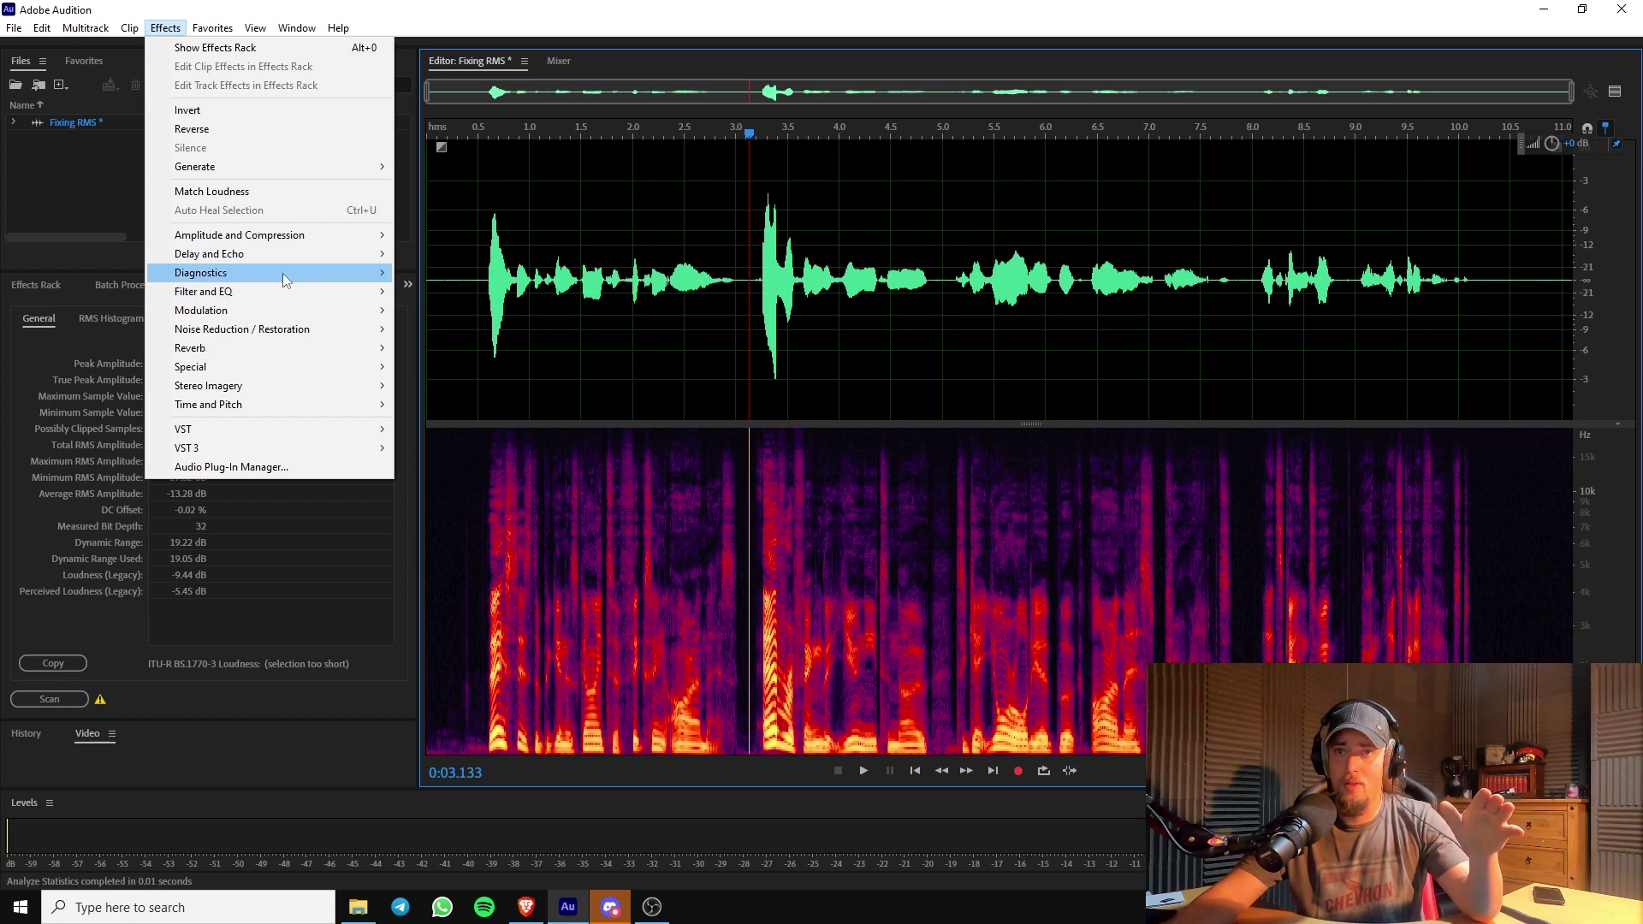
left_click(116, 257)
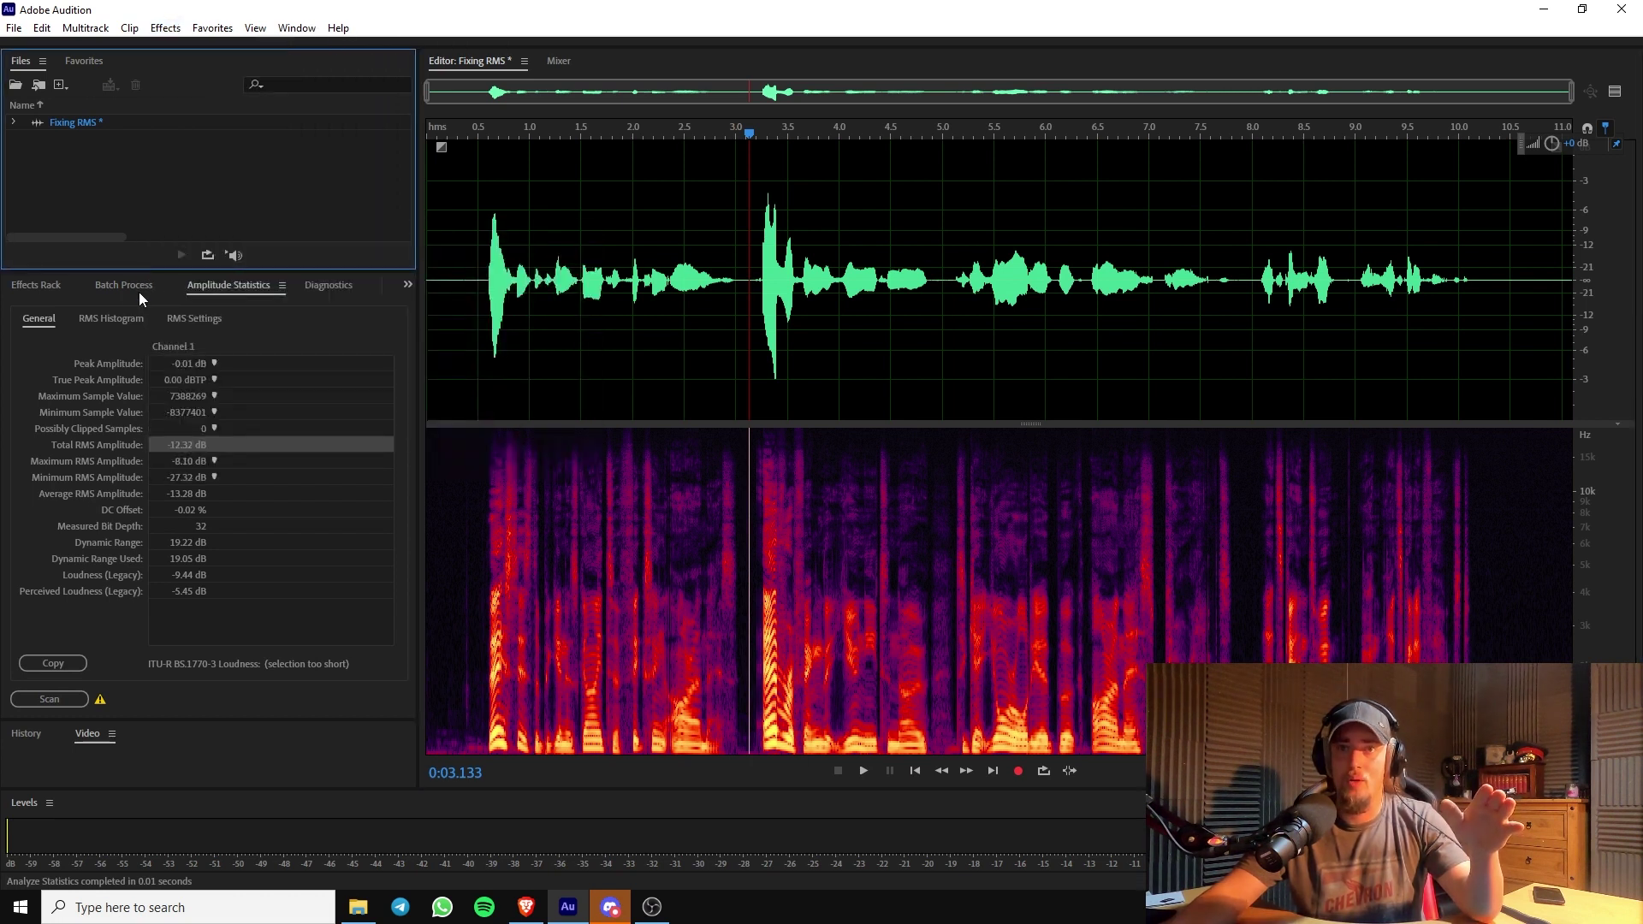
Add the Dynamics effect to slot 1 of the Effects Rack and place its settings window clear of the waveform.
left_click(36, 285)
left_click(399, 349)
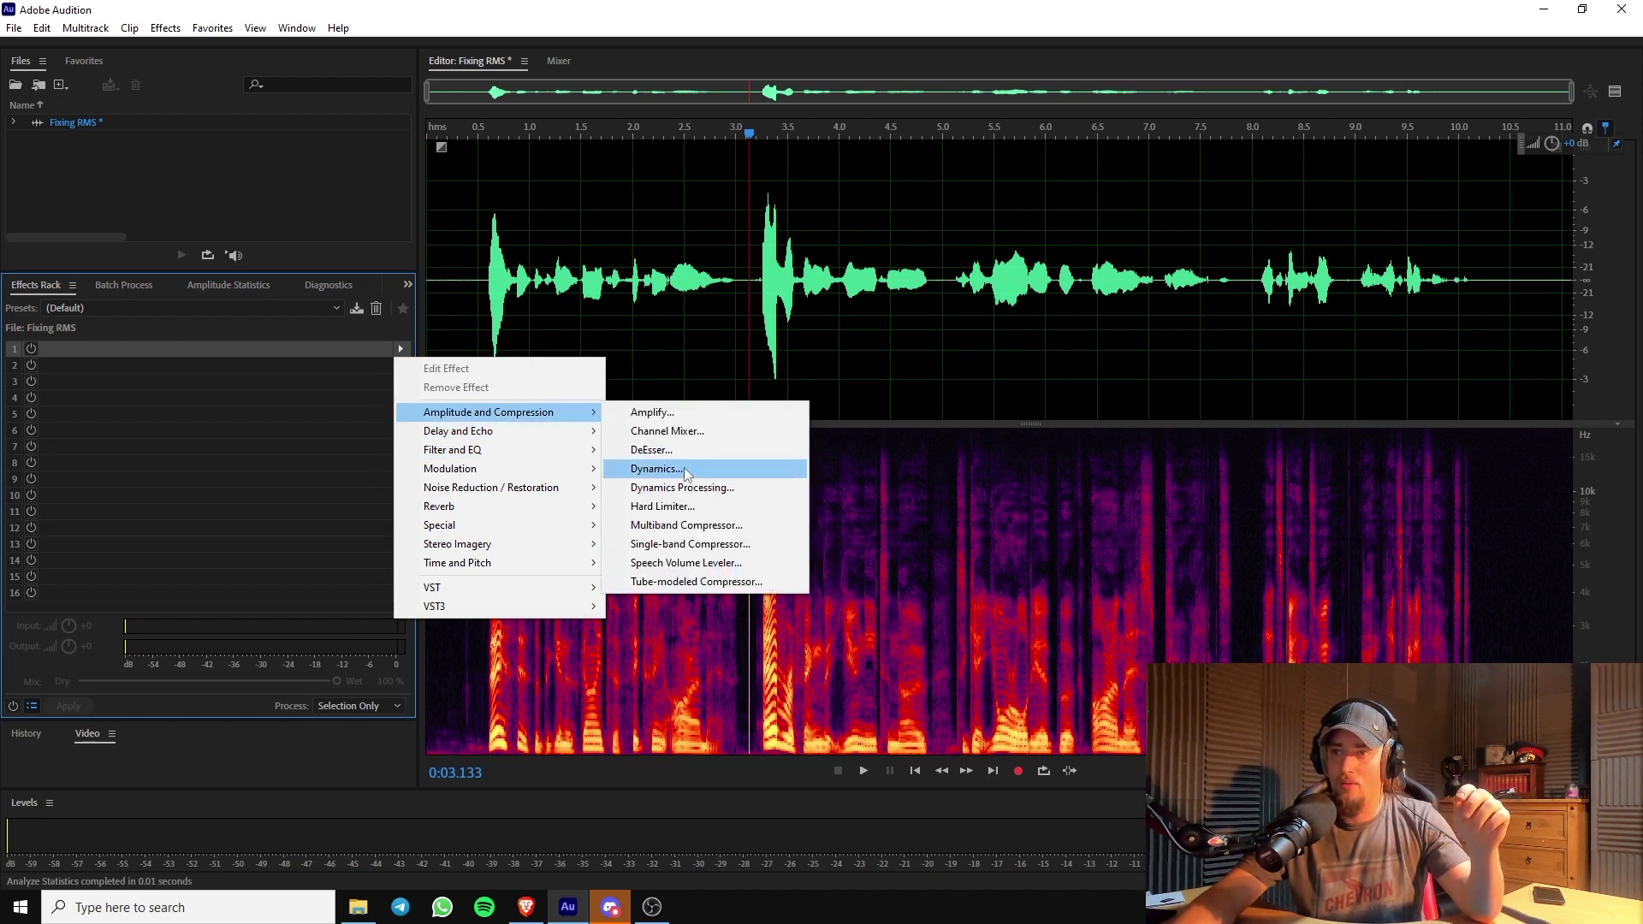
left_click(686, 469)
left_click_drag(842, 229, 611, 168)
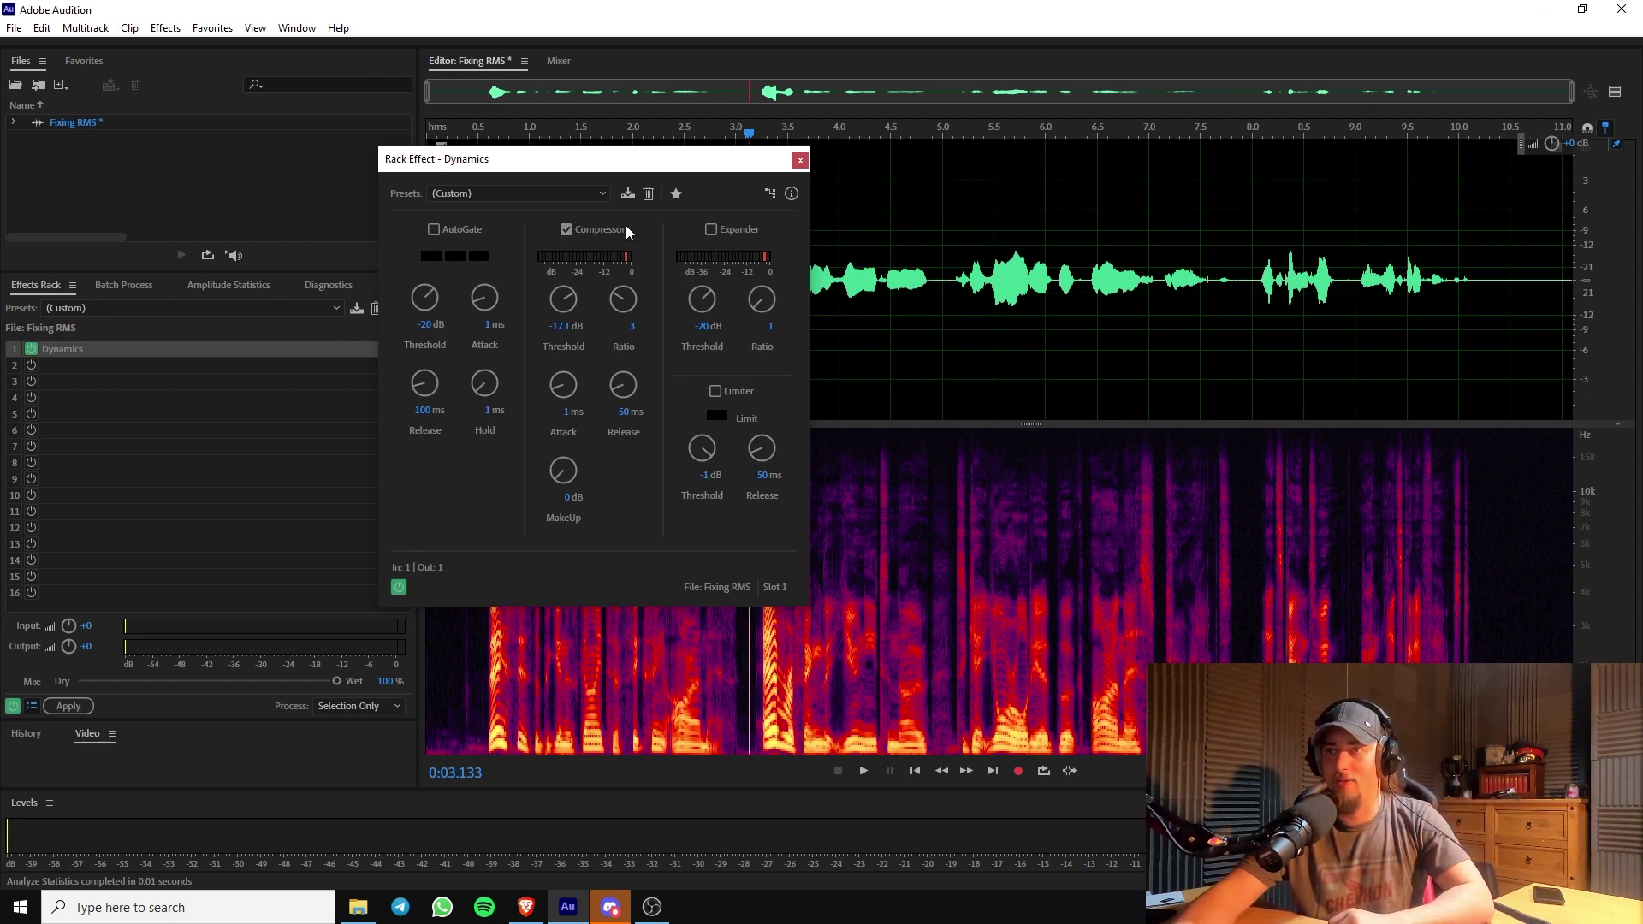
left_click_drag(615, 159, 298, 297)
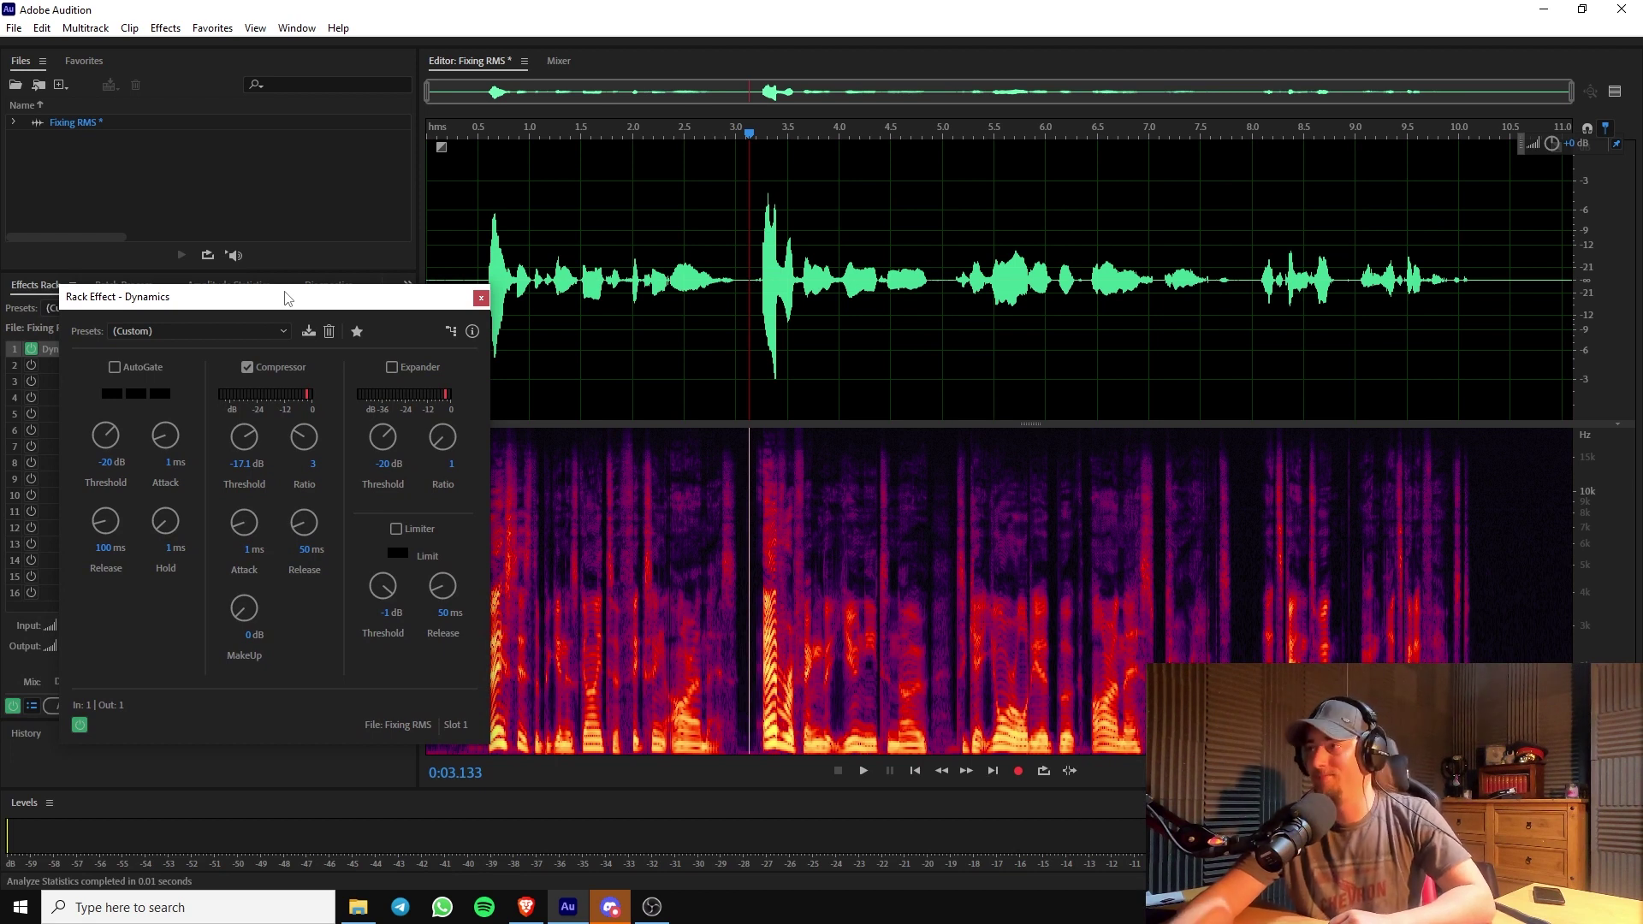
left_click_drag(316, 315, 362, 214)
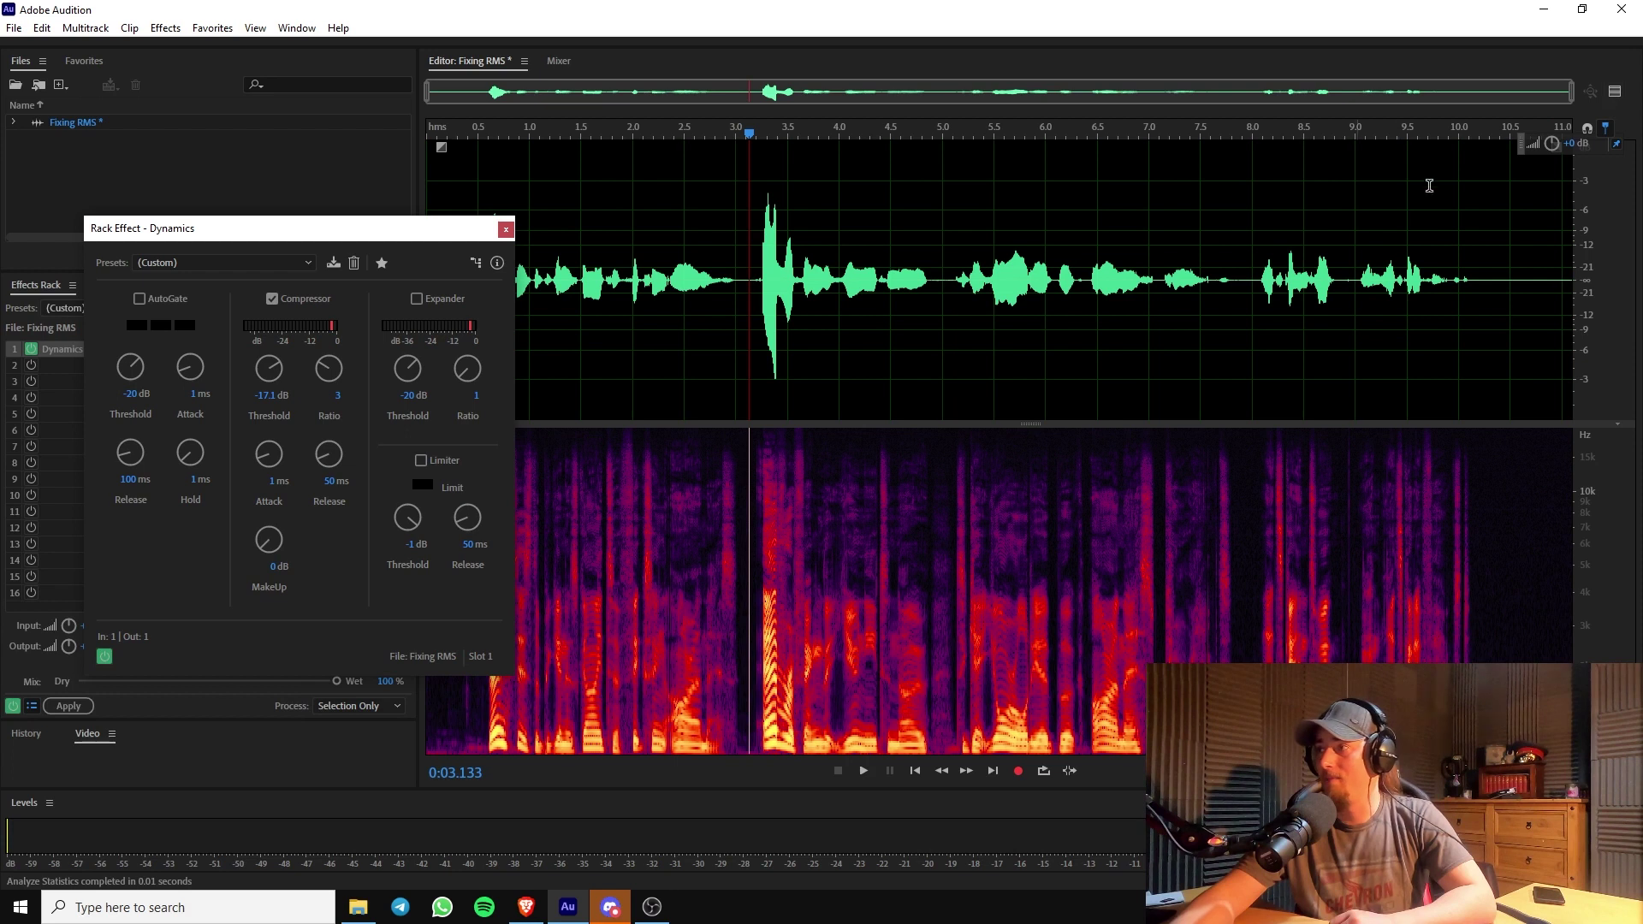
Collapse the spectral display and show the Preview Editor with the processed waveform beneath the original.
left_click_drag(1039, 426, 1025, 760)
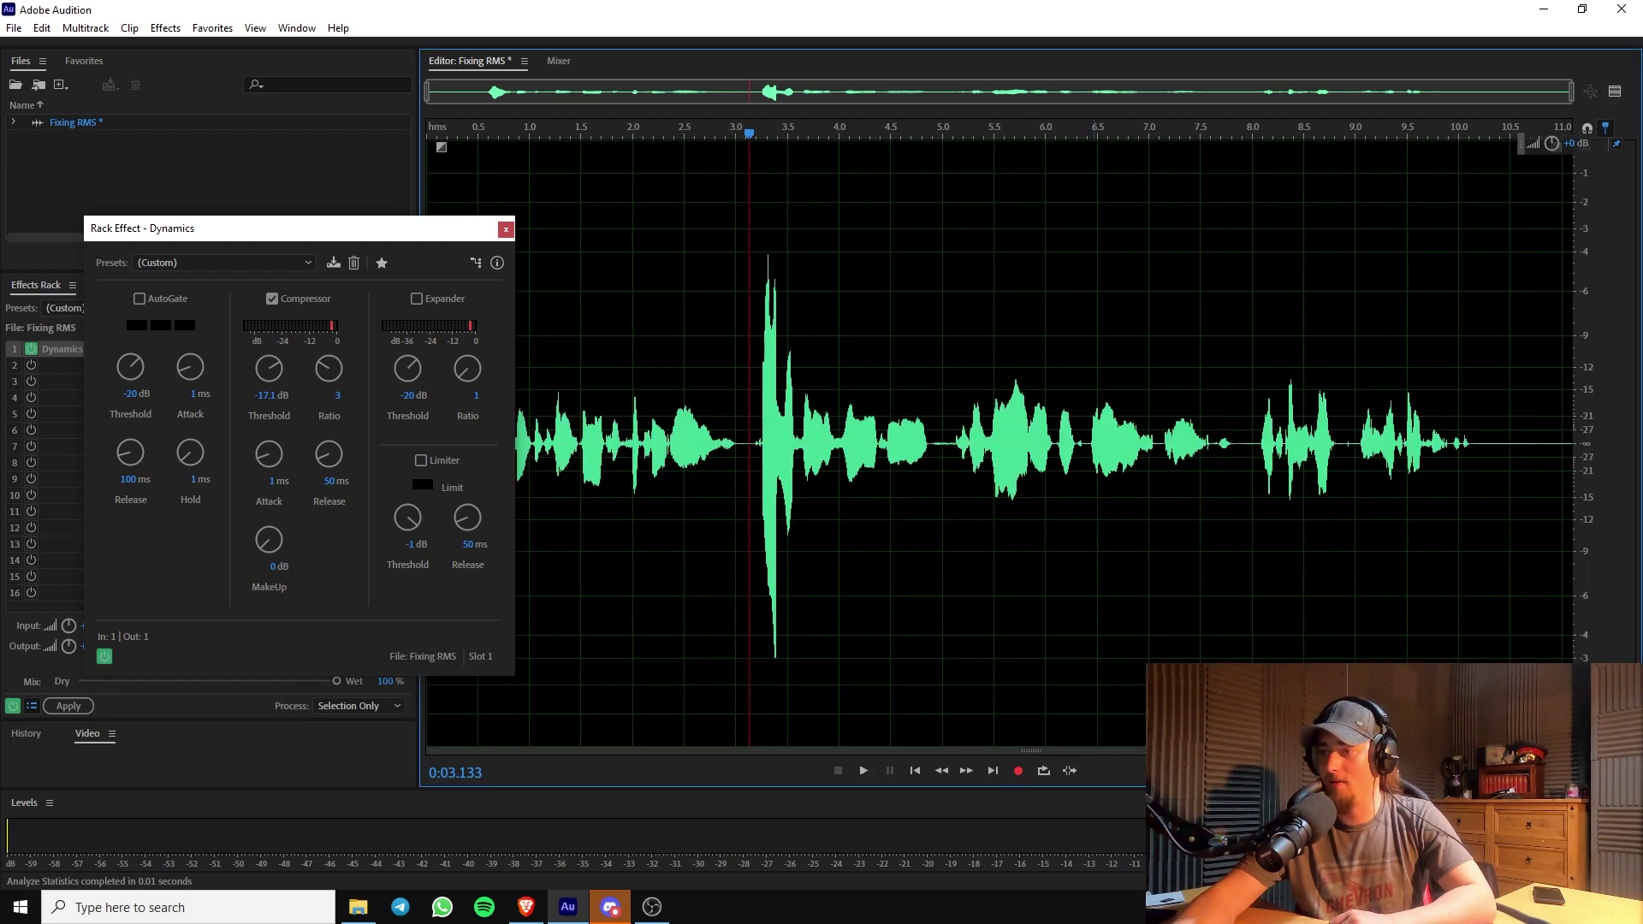
left_click(1616, 92)
left_click_drag(379, 238, 285, 205)
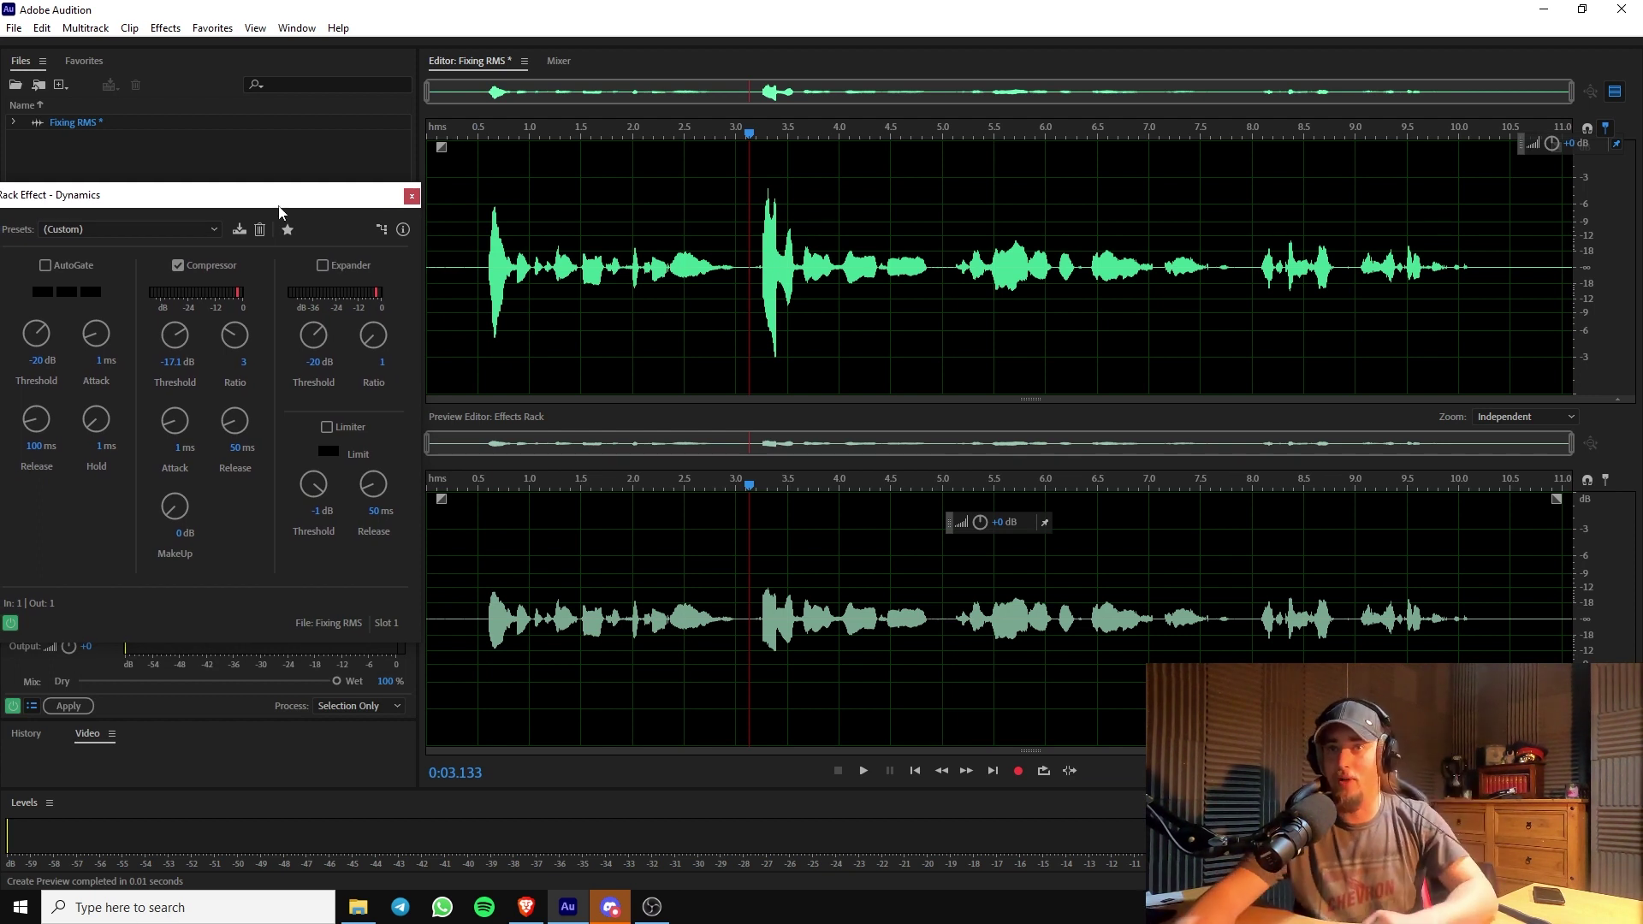
Compare the loud peaks in the original waveform with the same sections in the compressed preview.
left_click(530, 585)
left_click_drag(683, 588, 432, 587)
left_click(727, 568)
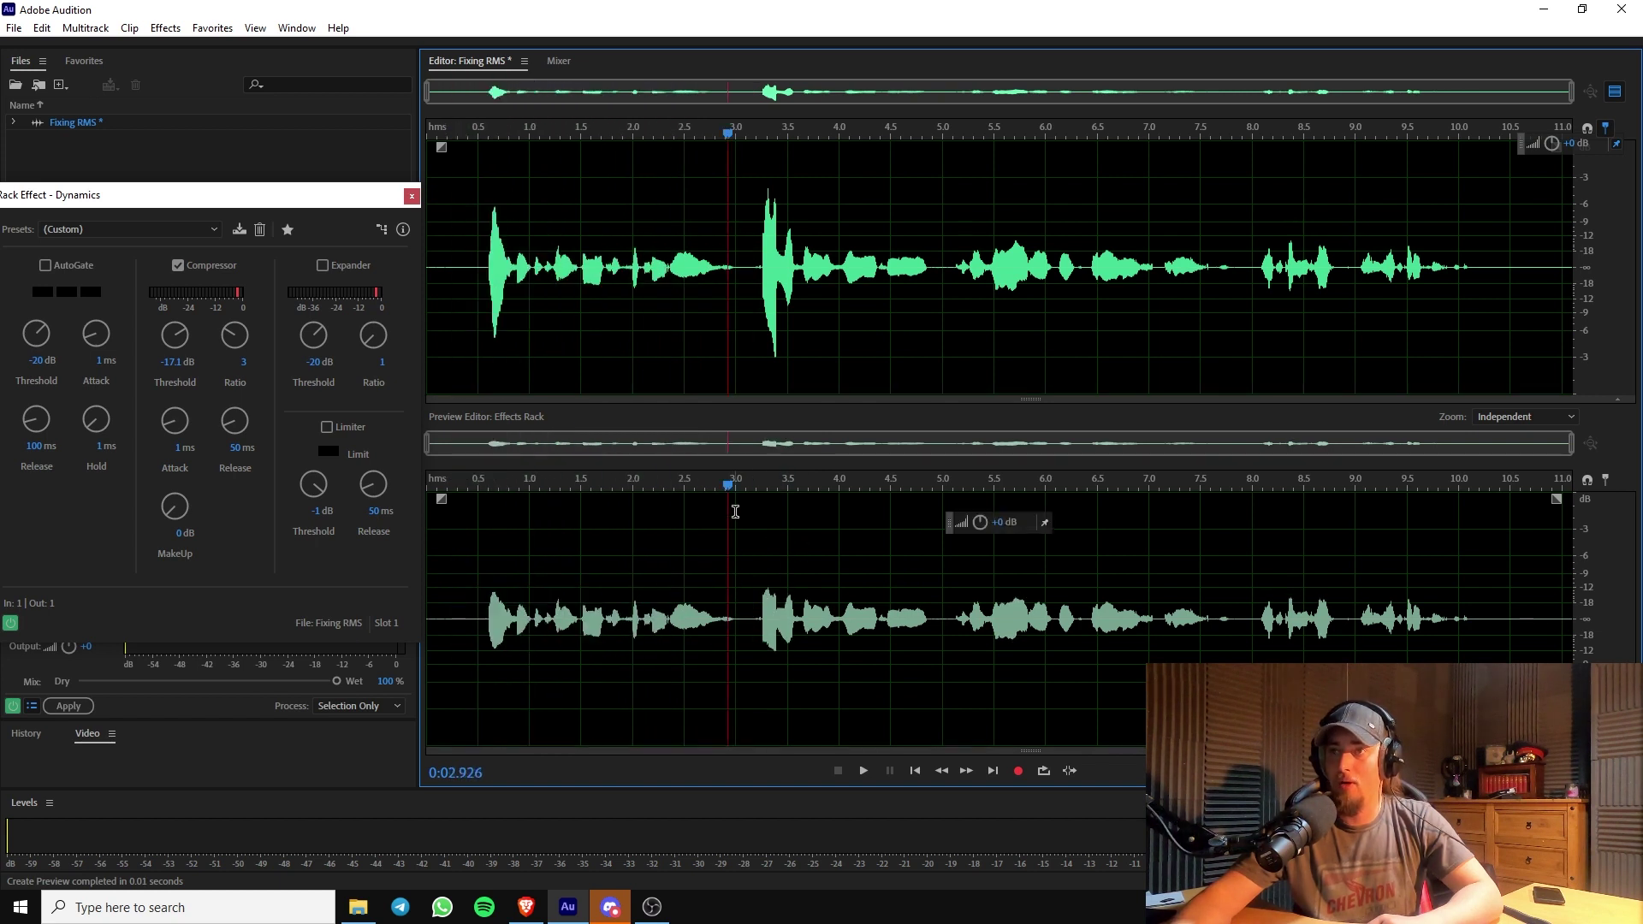
left_click_drag(693, 242, 800, 242)
left_click(821, 241)
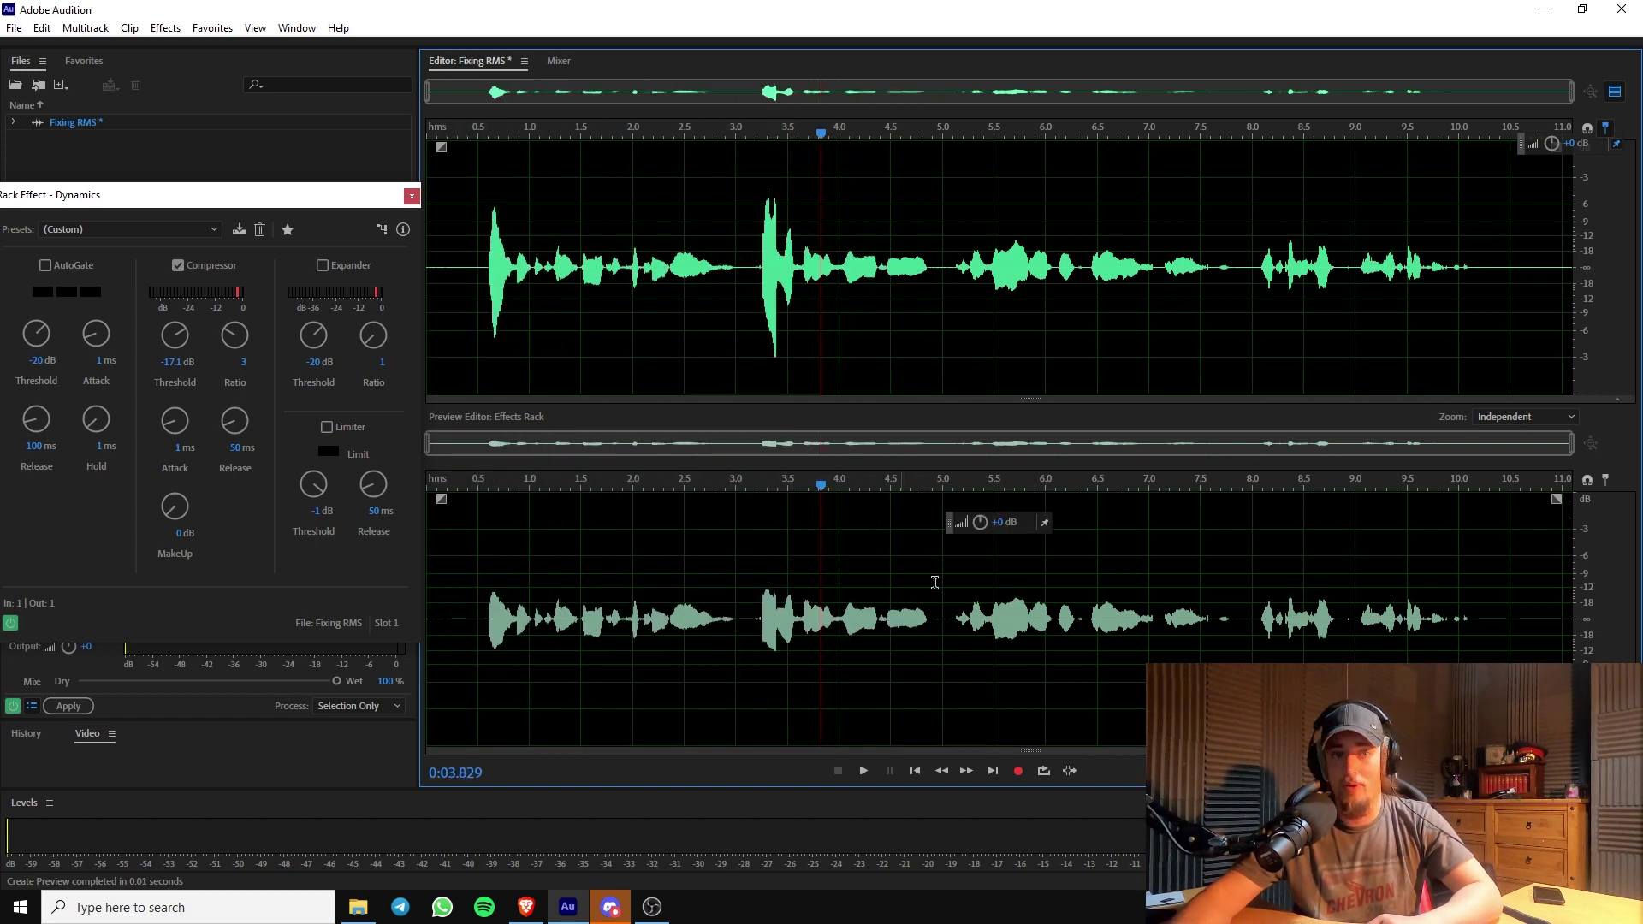
Set the Dynamics compressor to a threshold of -25.1 dB and a ratio of 2, and close its settings.
left_click(178, 265)
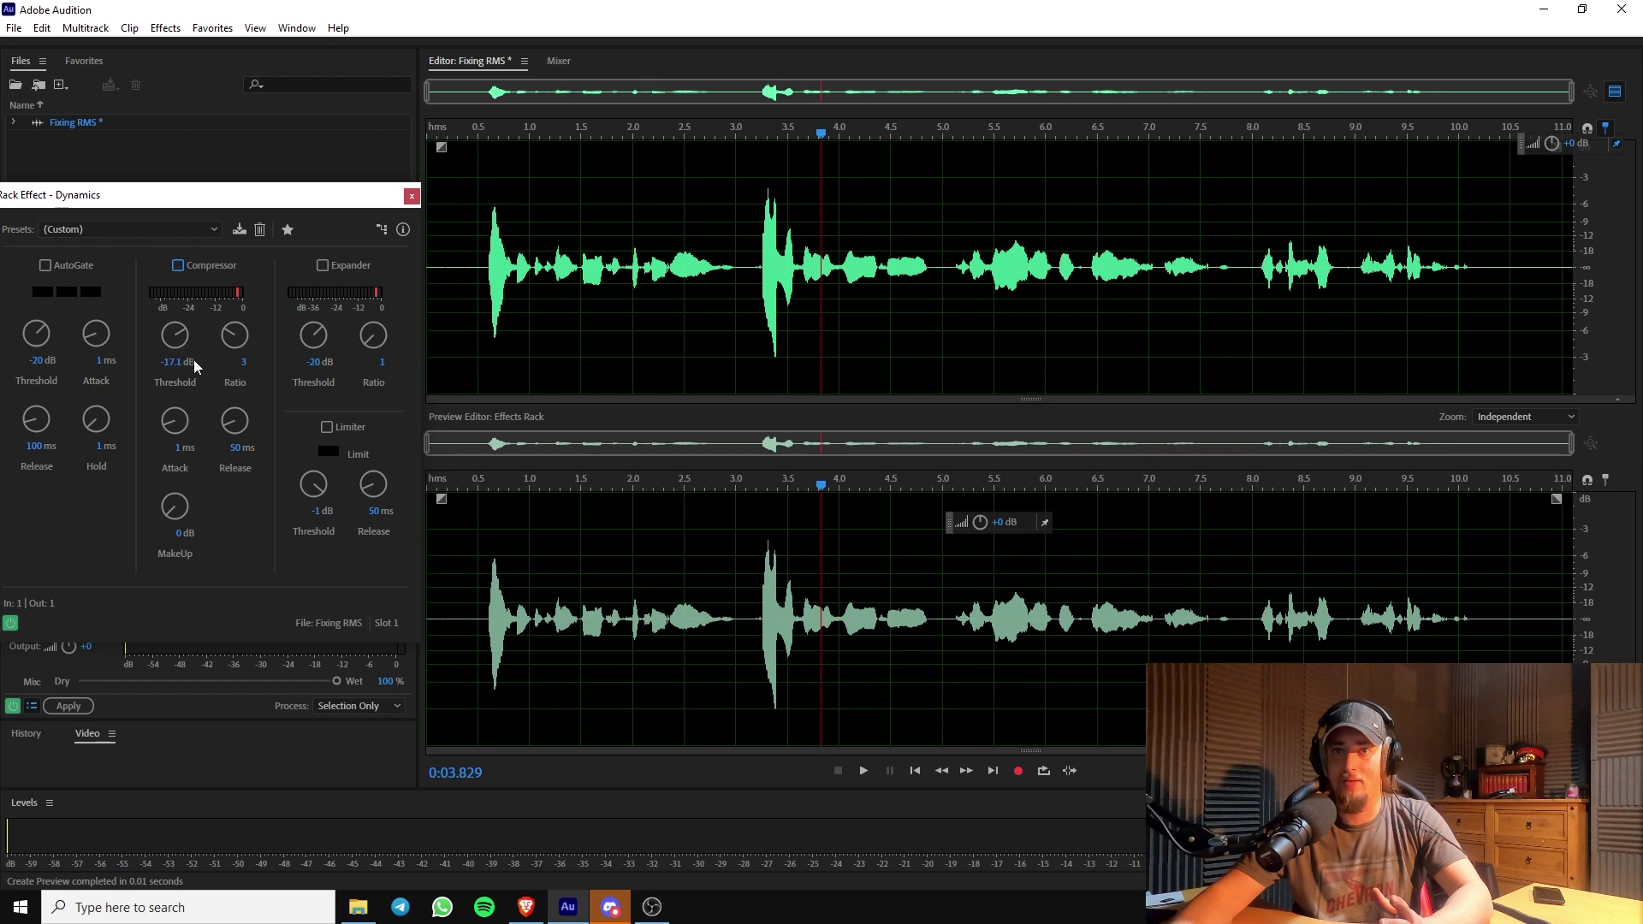
left_click_drag(231, 332, 149, 340)
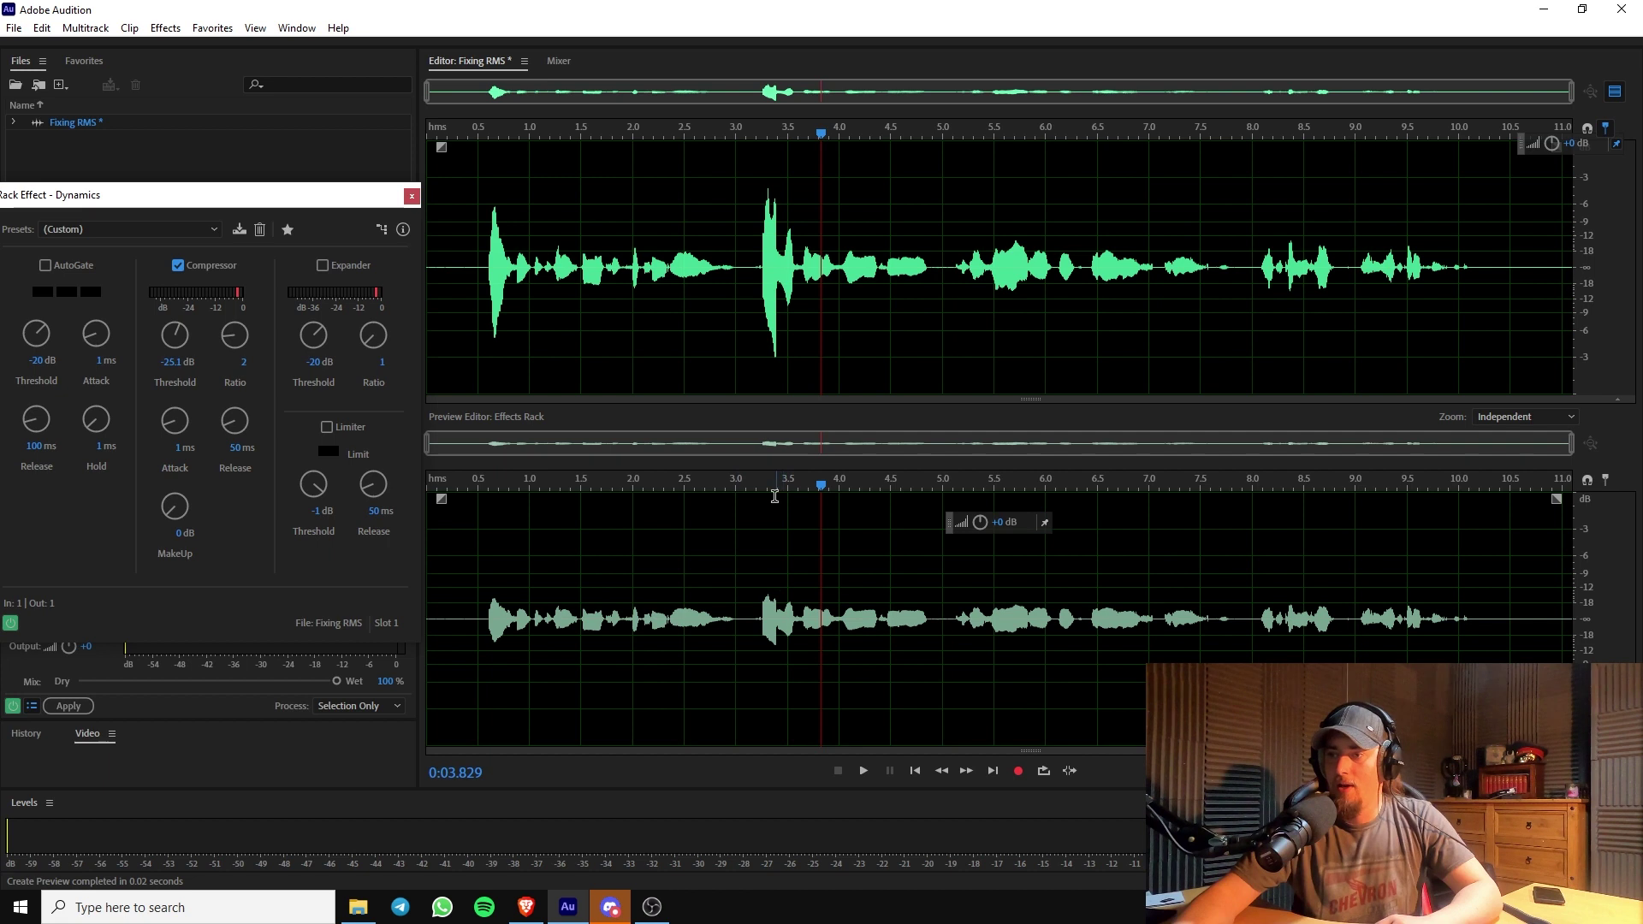
left_click_drag(798, 257, 751, 257)
left_click(892, 646)
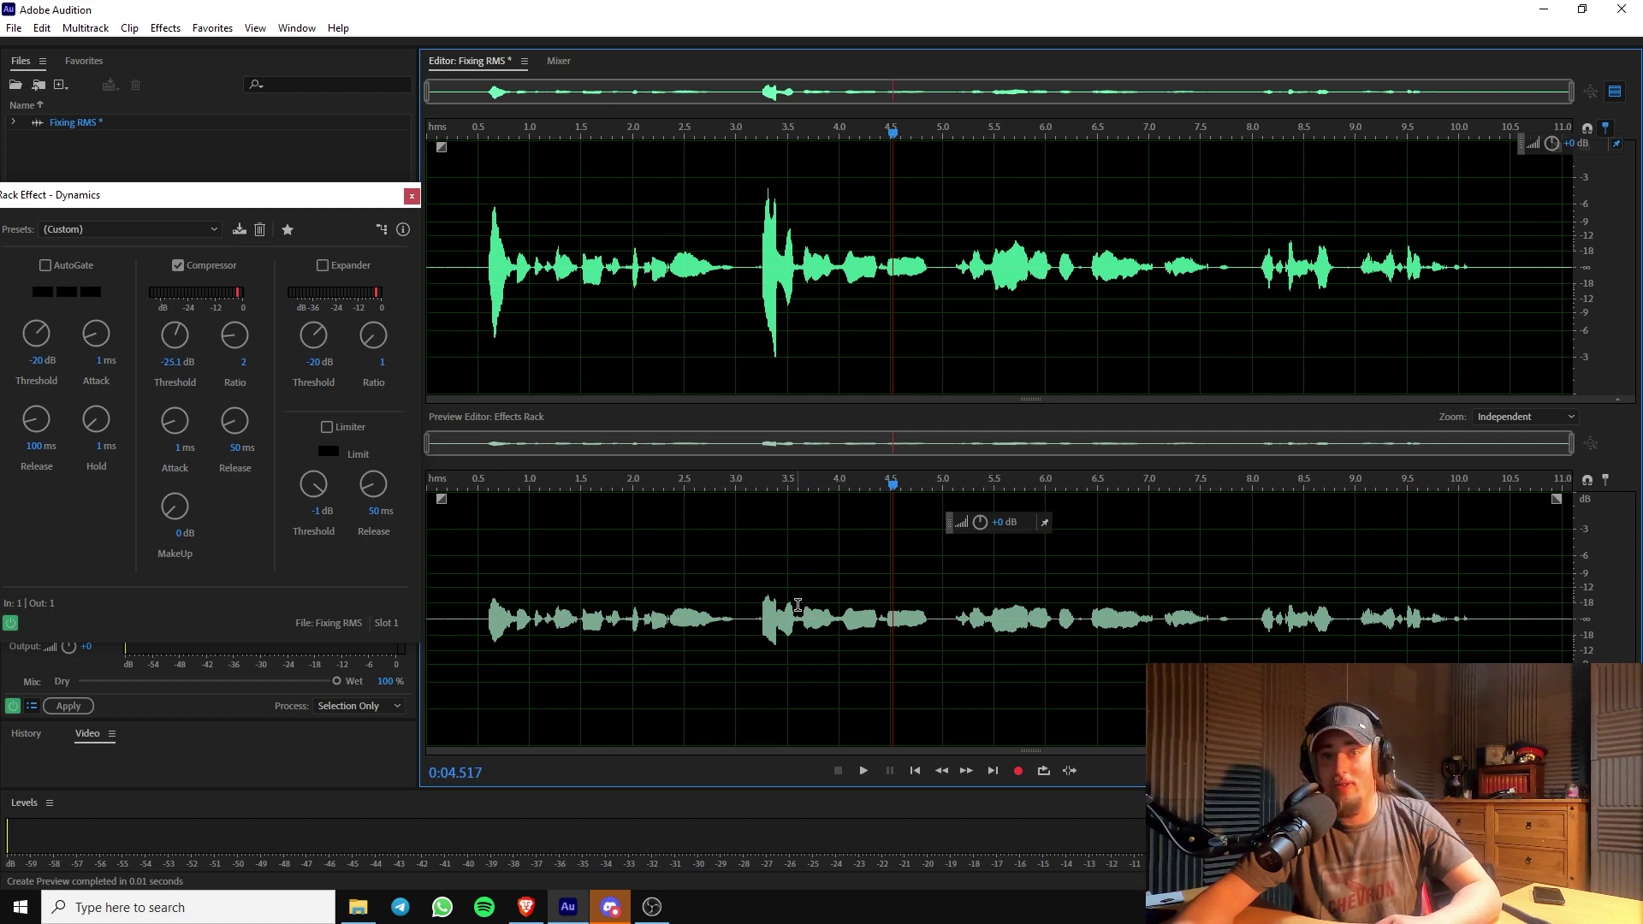
left_click_drag(307, 205, 553, 195)
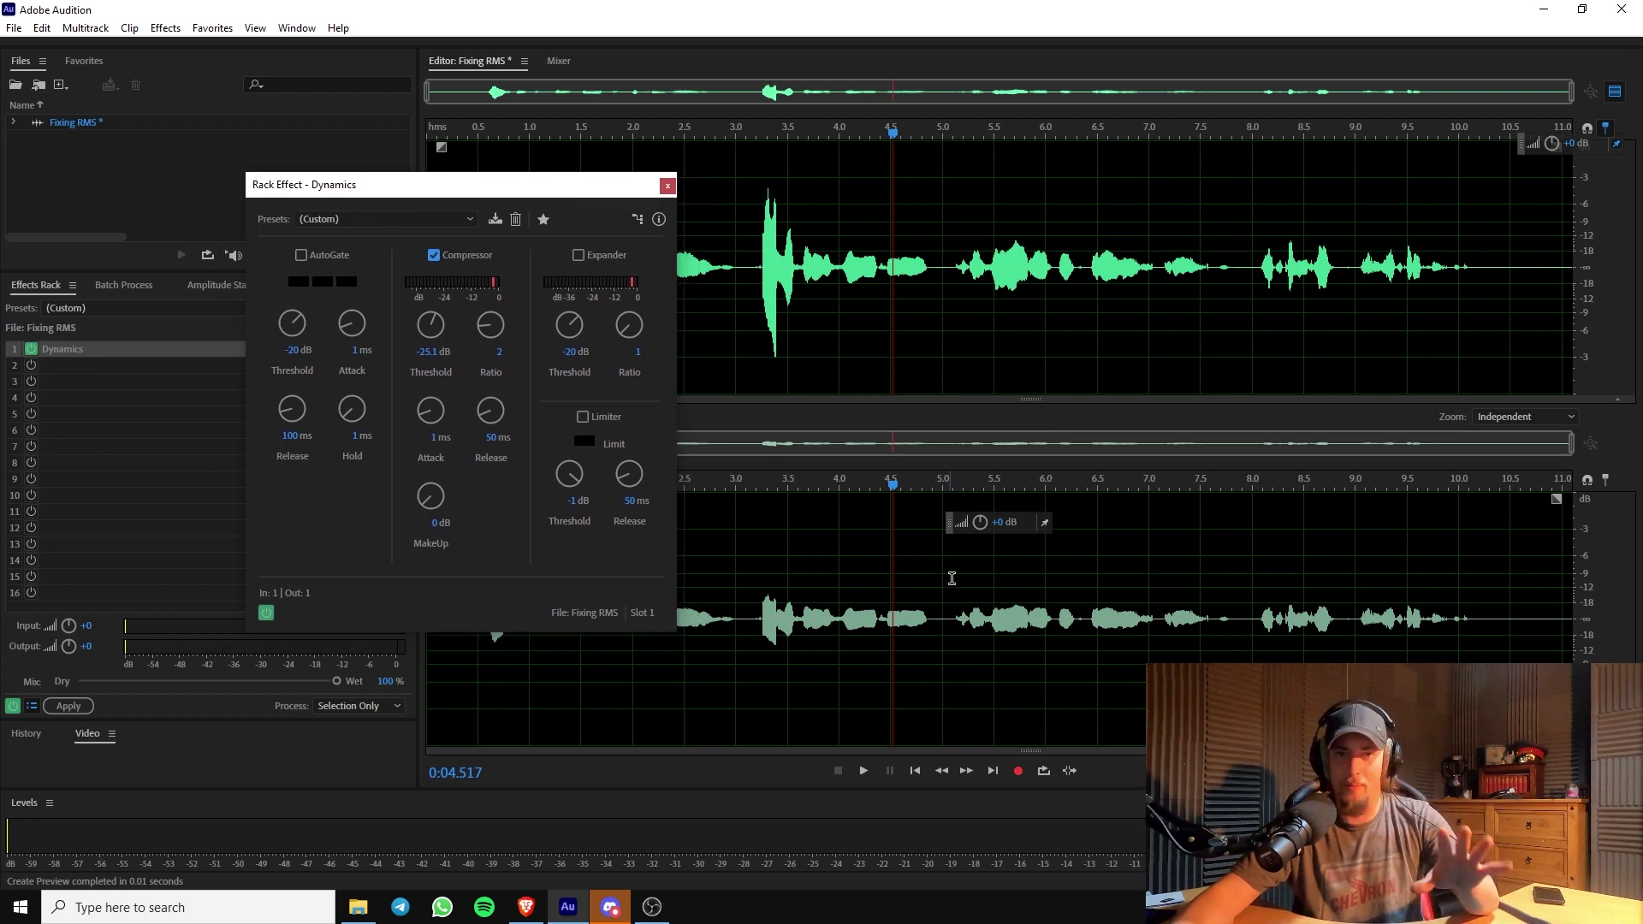
left_click(667, 186)
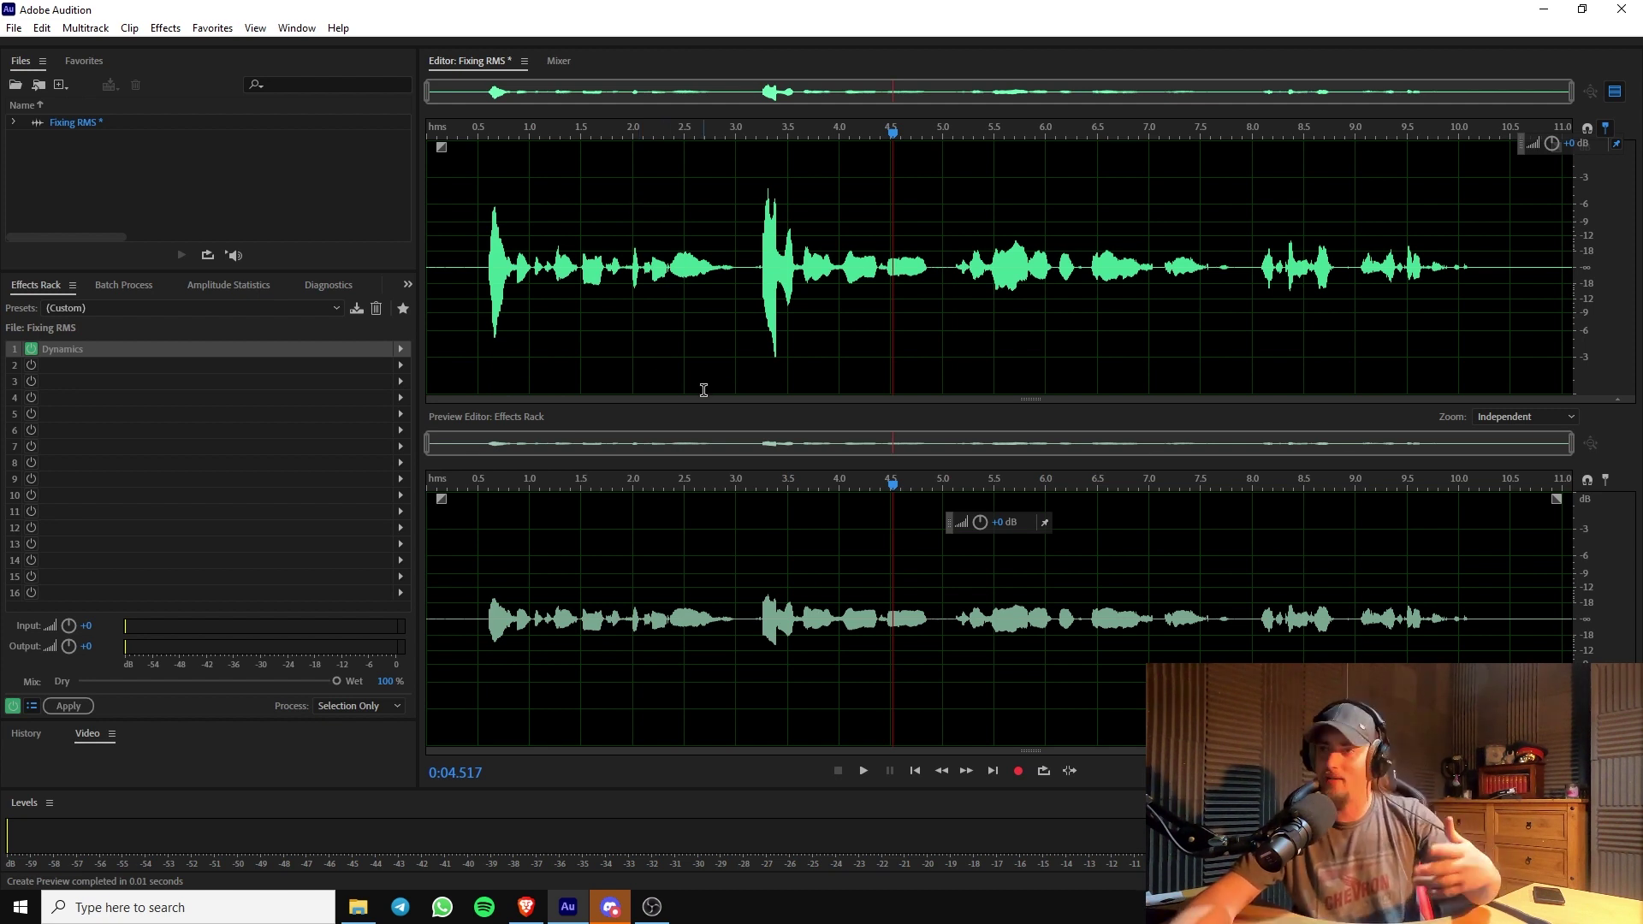
Apply the Effects Rack to the recording and hide the Preview Editor.
left_click(219, 371)
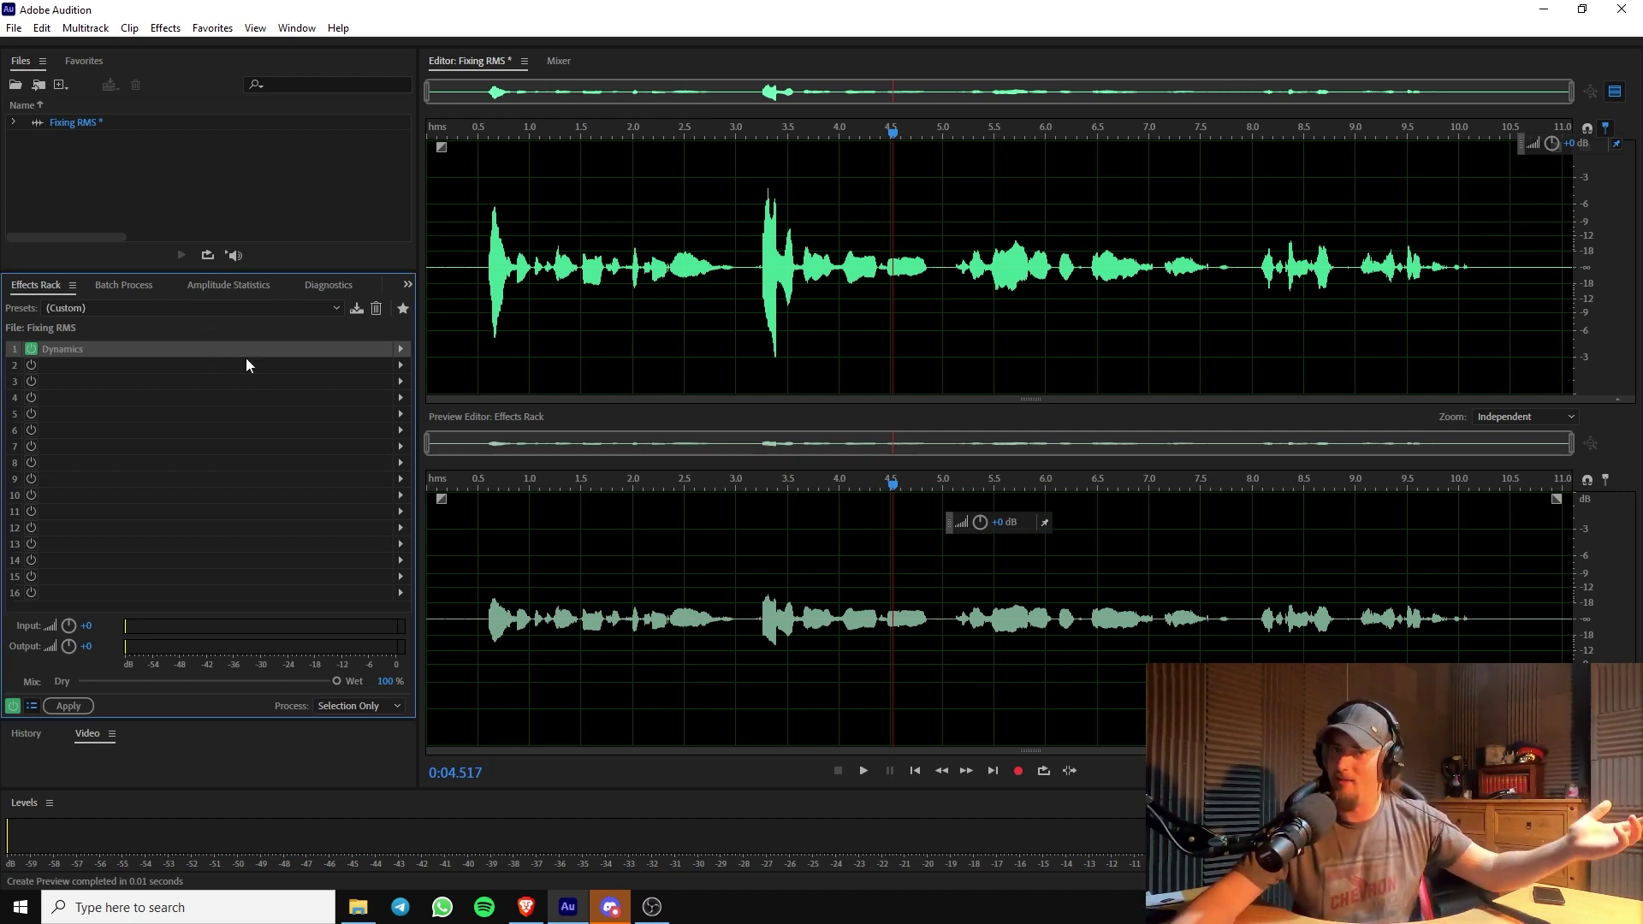
left_click(80, 705)
left_click(682, 300)
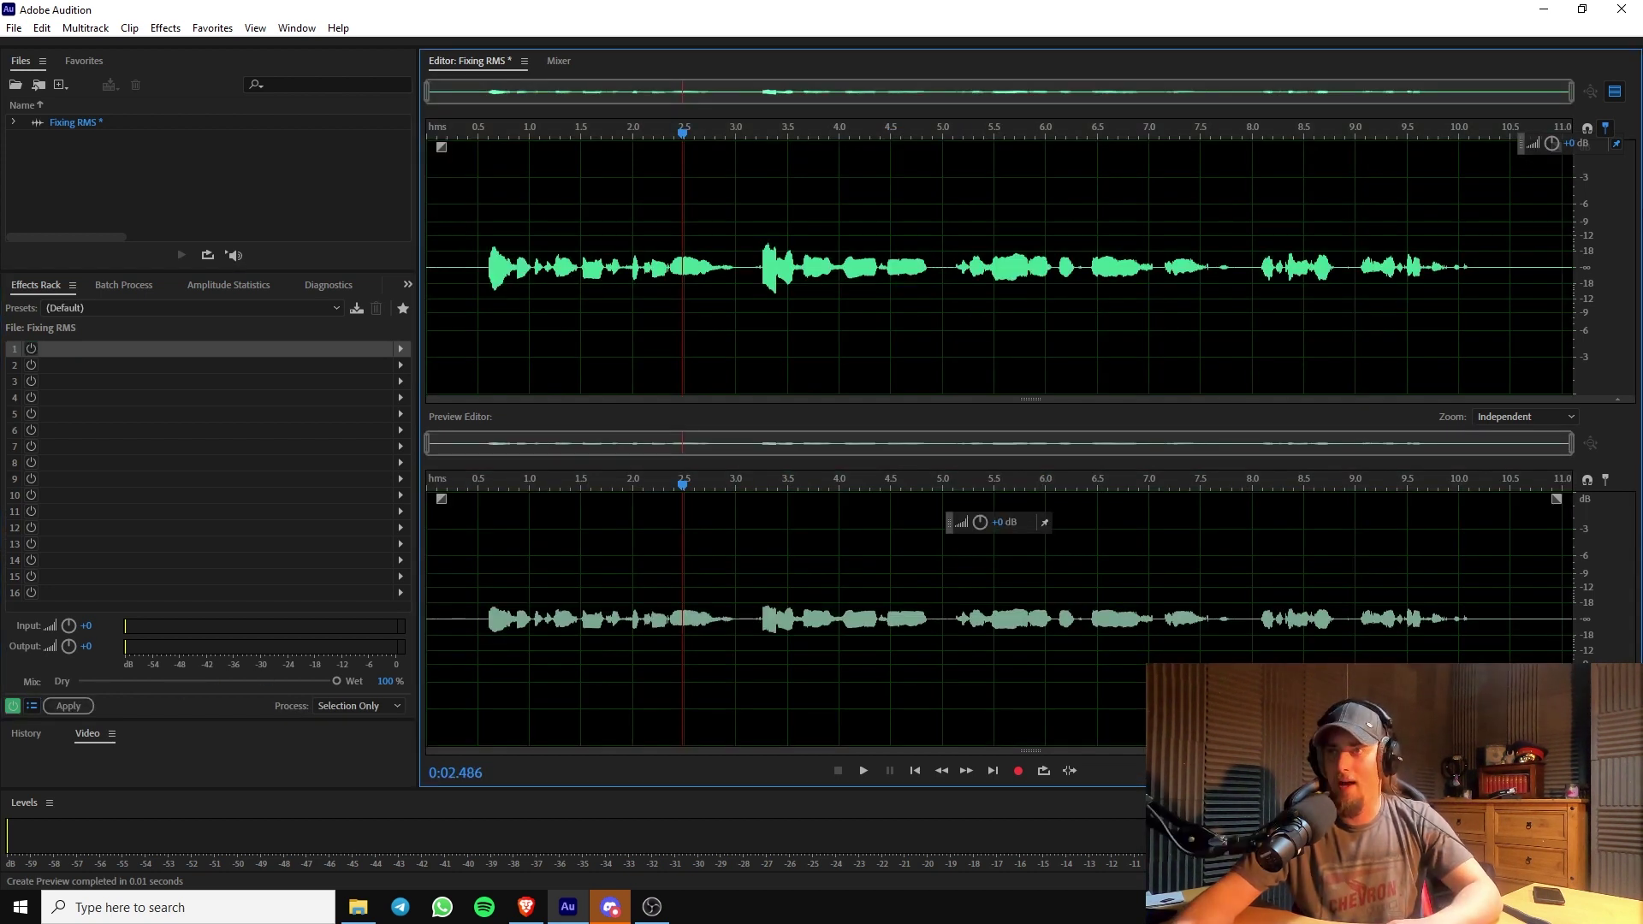
left_click(1619, 95)
mouse_move(1030, 751)
left_mouse_down()
mouse_move(1040, 610)
mouse_move(1014, 606)
mouse_move(1022, 749)
left_mouse_up()
left_click(584, 398)
left_click(836, 634)
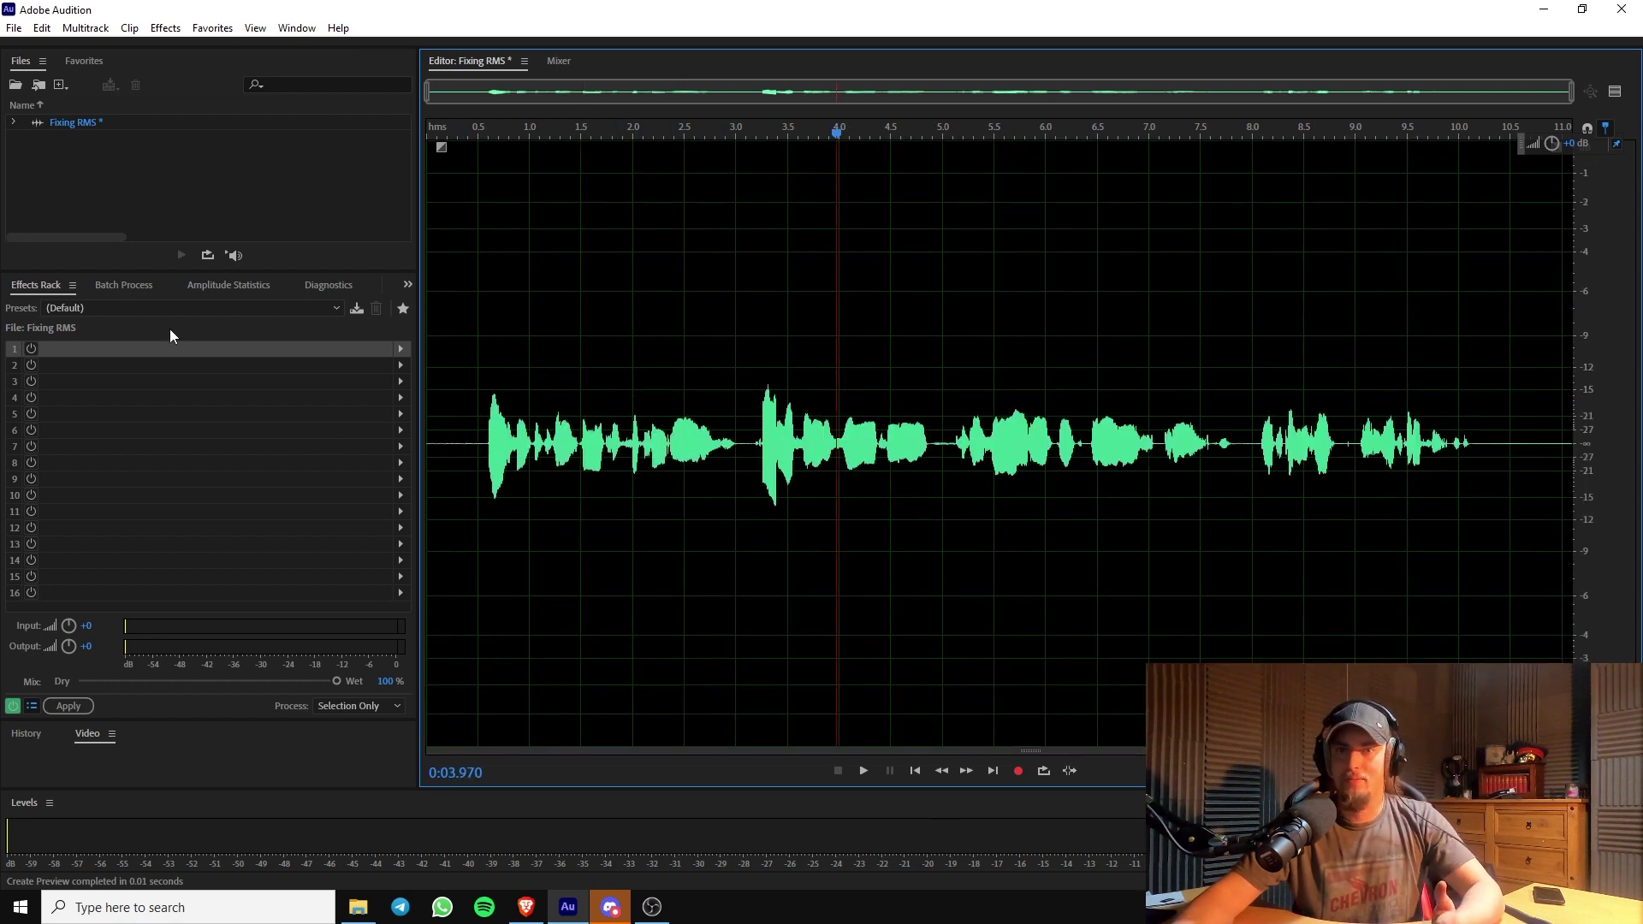
Scan the amplitude statistics of the whole compressed recording.
left_click(226, 284)
left_click(60, 698)
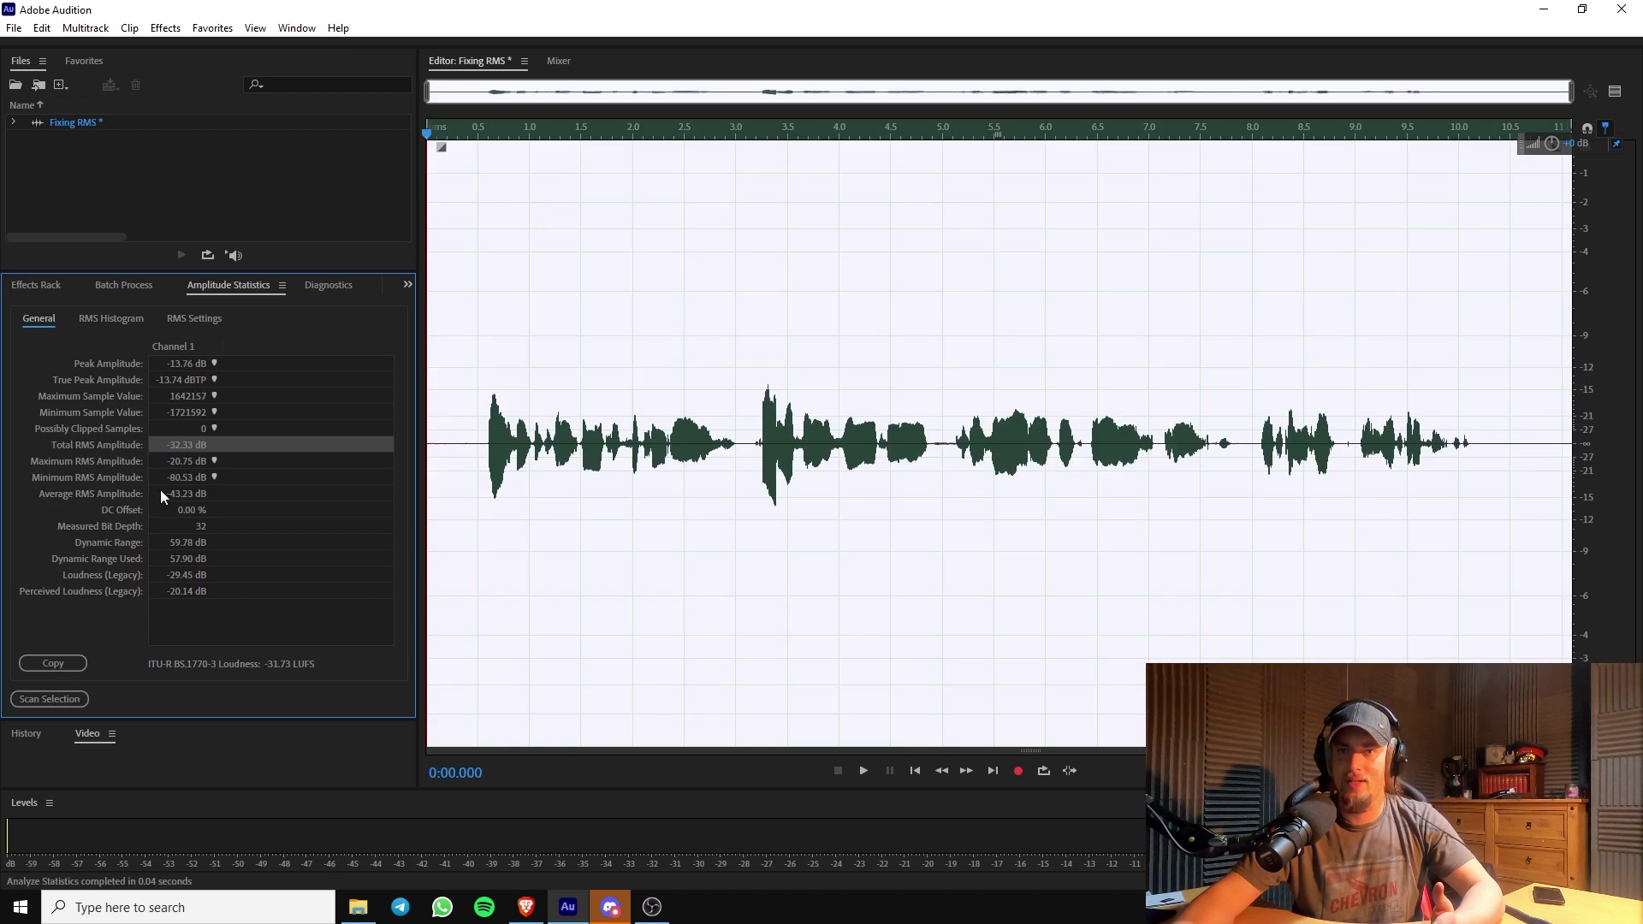
left_click(656, 530)
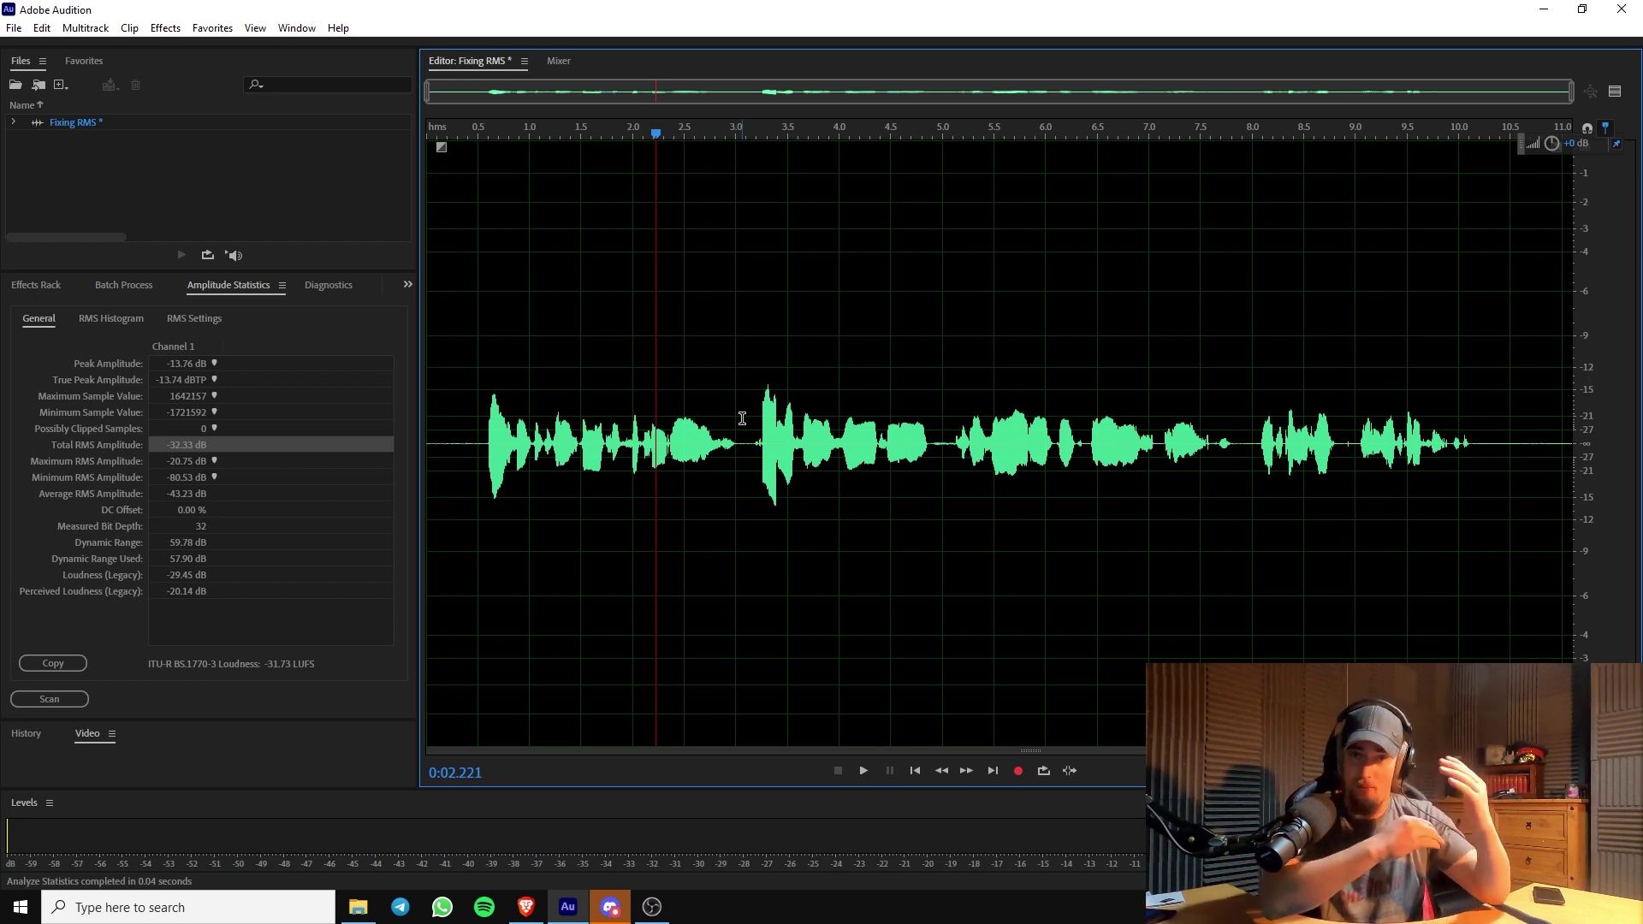
Normalize the whole compressed recording and rescan its amplitude statistics.
key("ctrl+a")
key("ctrl+shift+n")
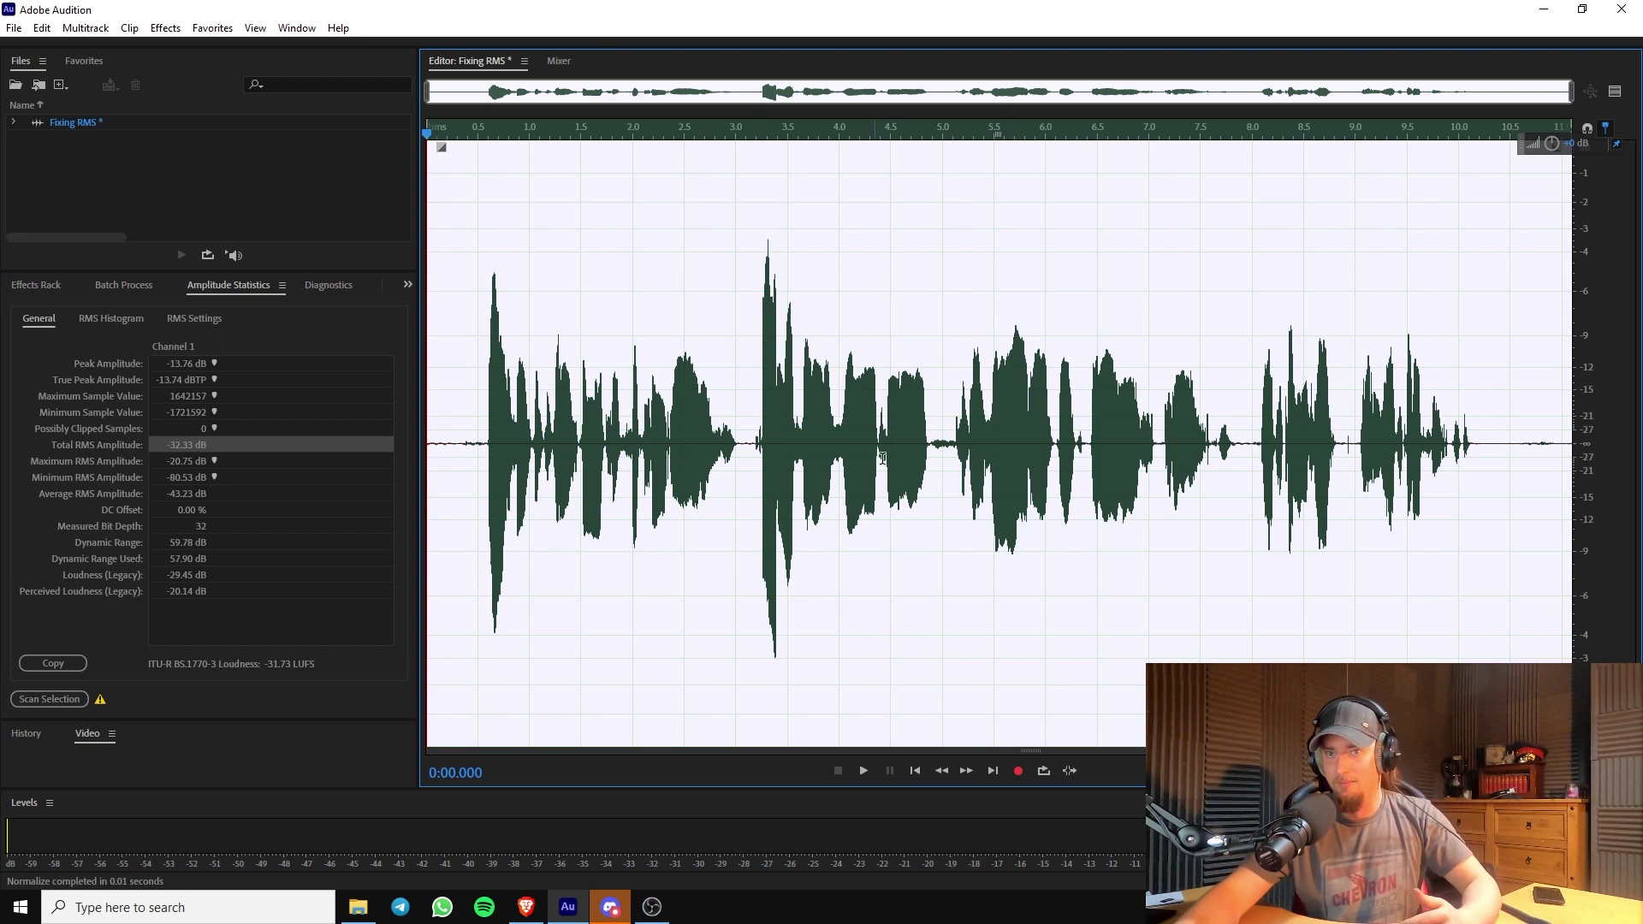
left_click(807, 438)
left_click(49, 699)
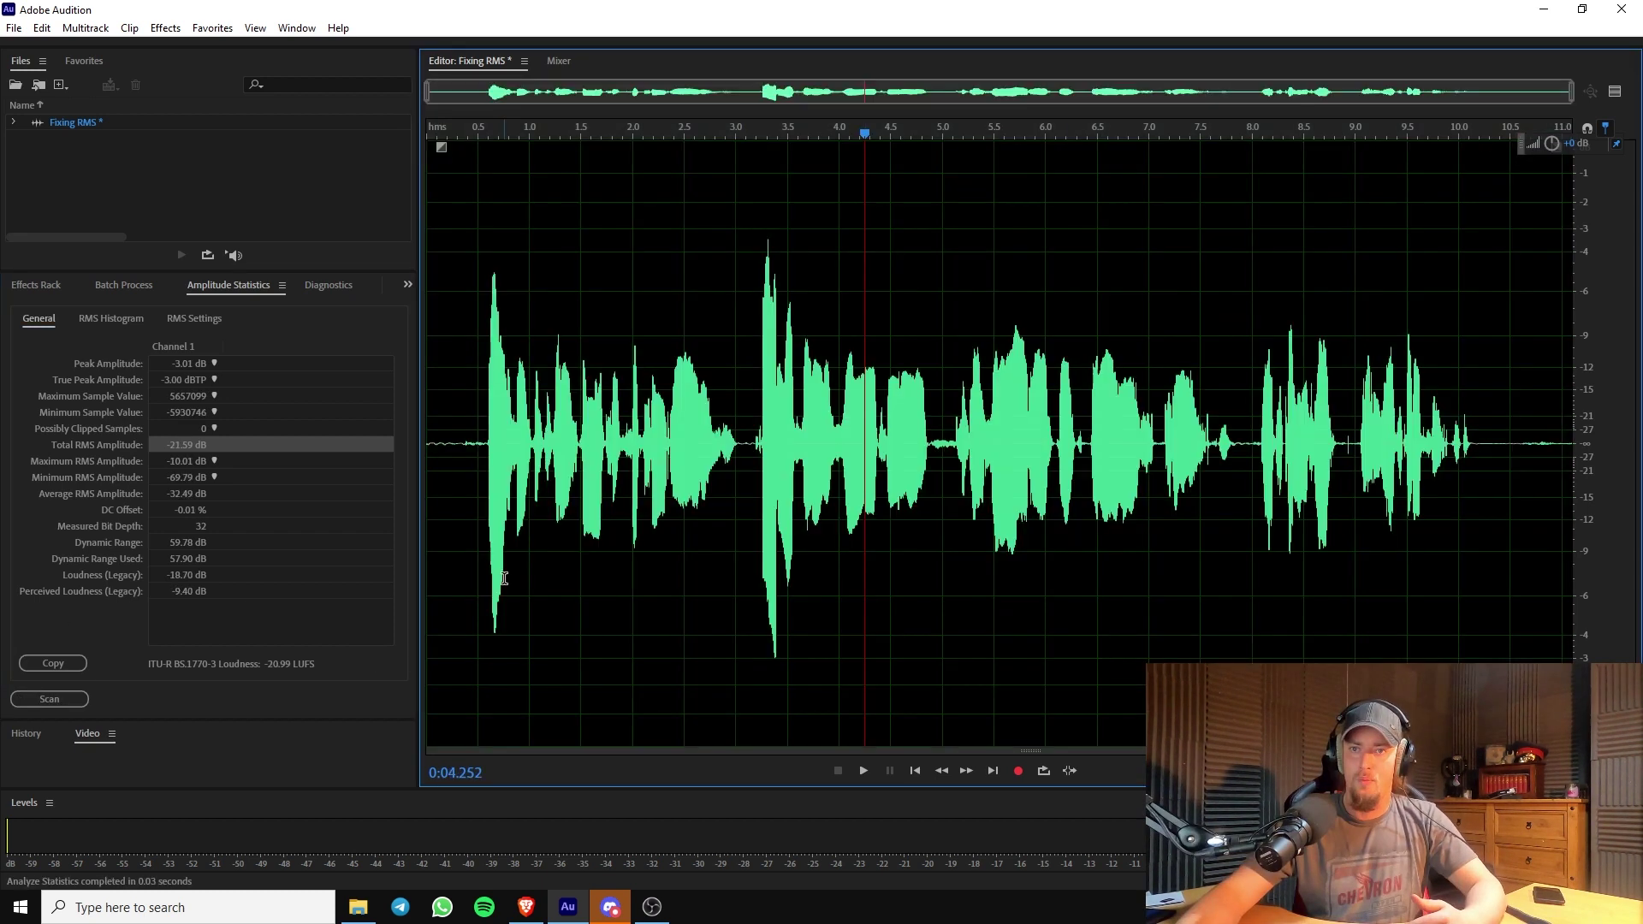
Compare the loud peak just after 3 seconds with the speech that follows in the normalized waveform.
left_click_drag(804, 388, 936, 393)
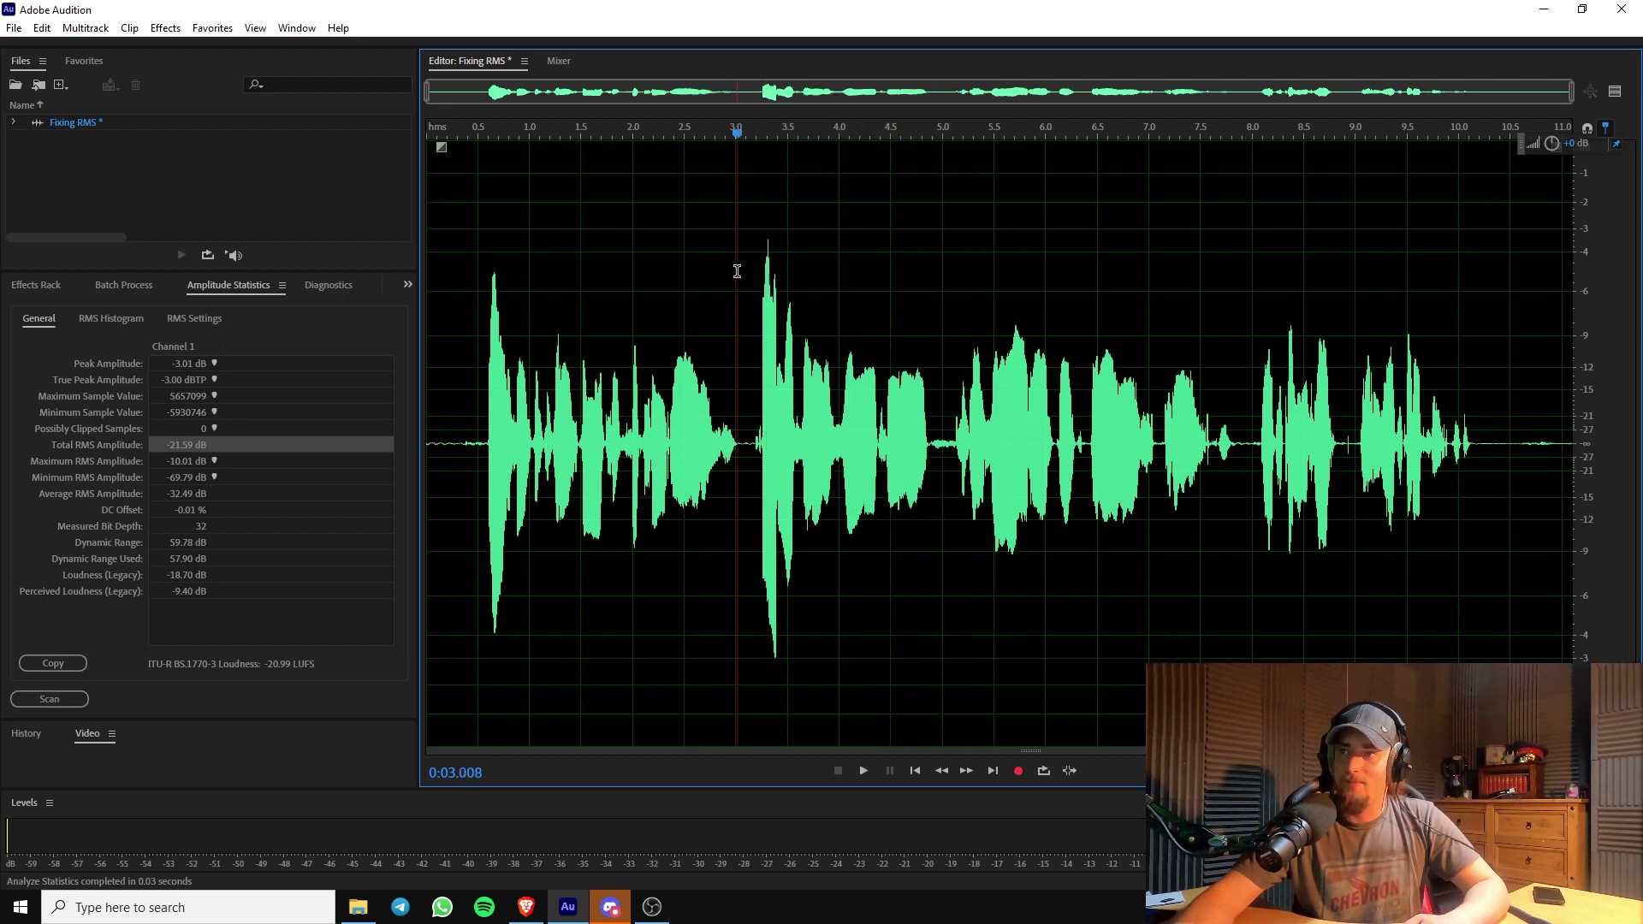
left_click_drag(737, 268, 832, 283)
left_click(834, 283)
left_click(742, 338)
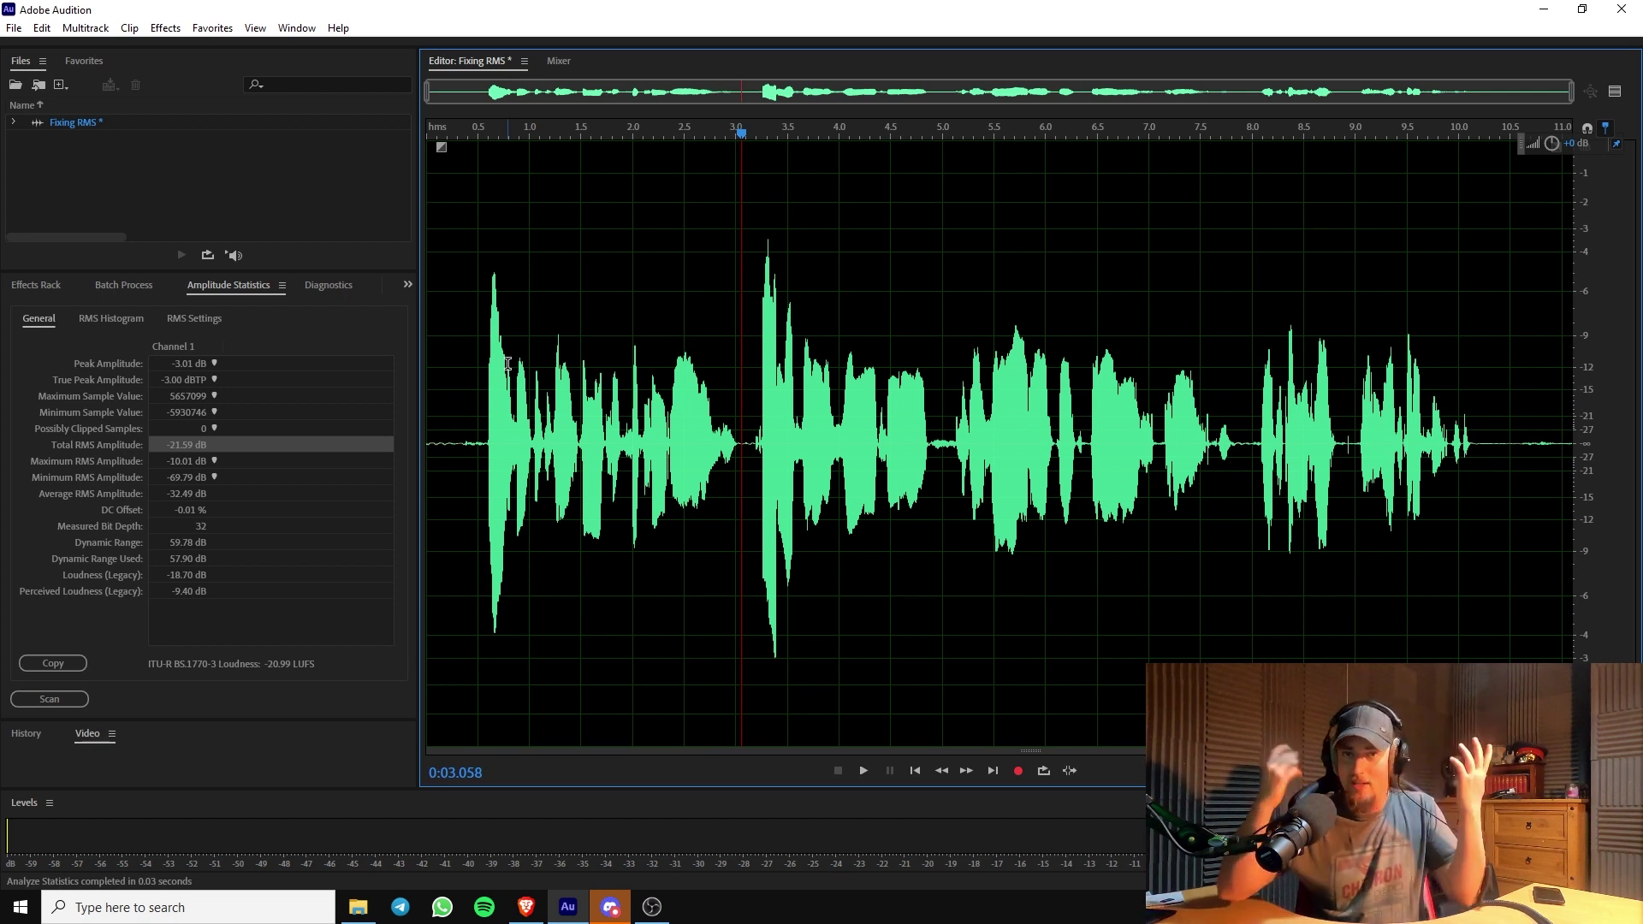
Play the opening of the compressed and normalized recording from its start.
left_click(442, 367)
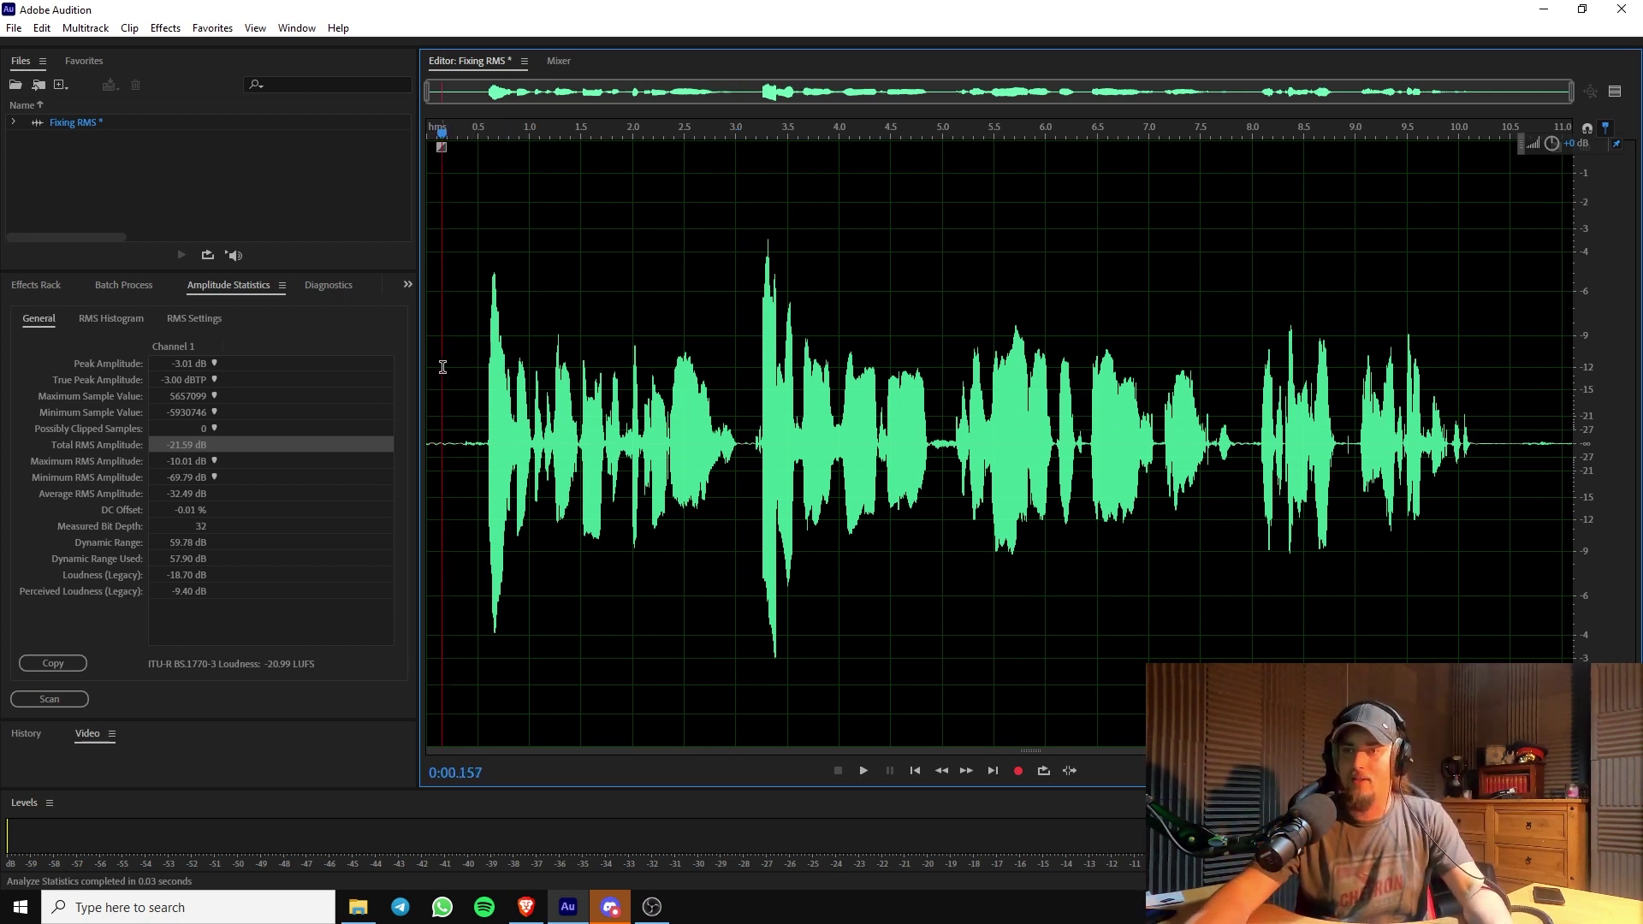
key("space")
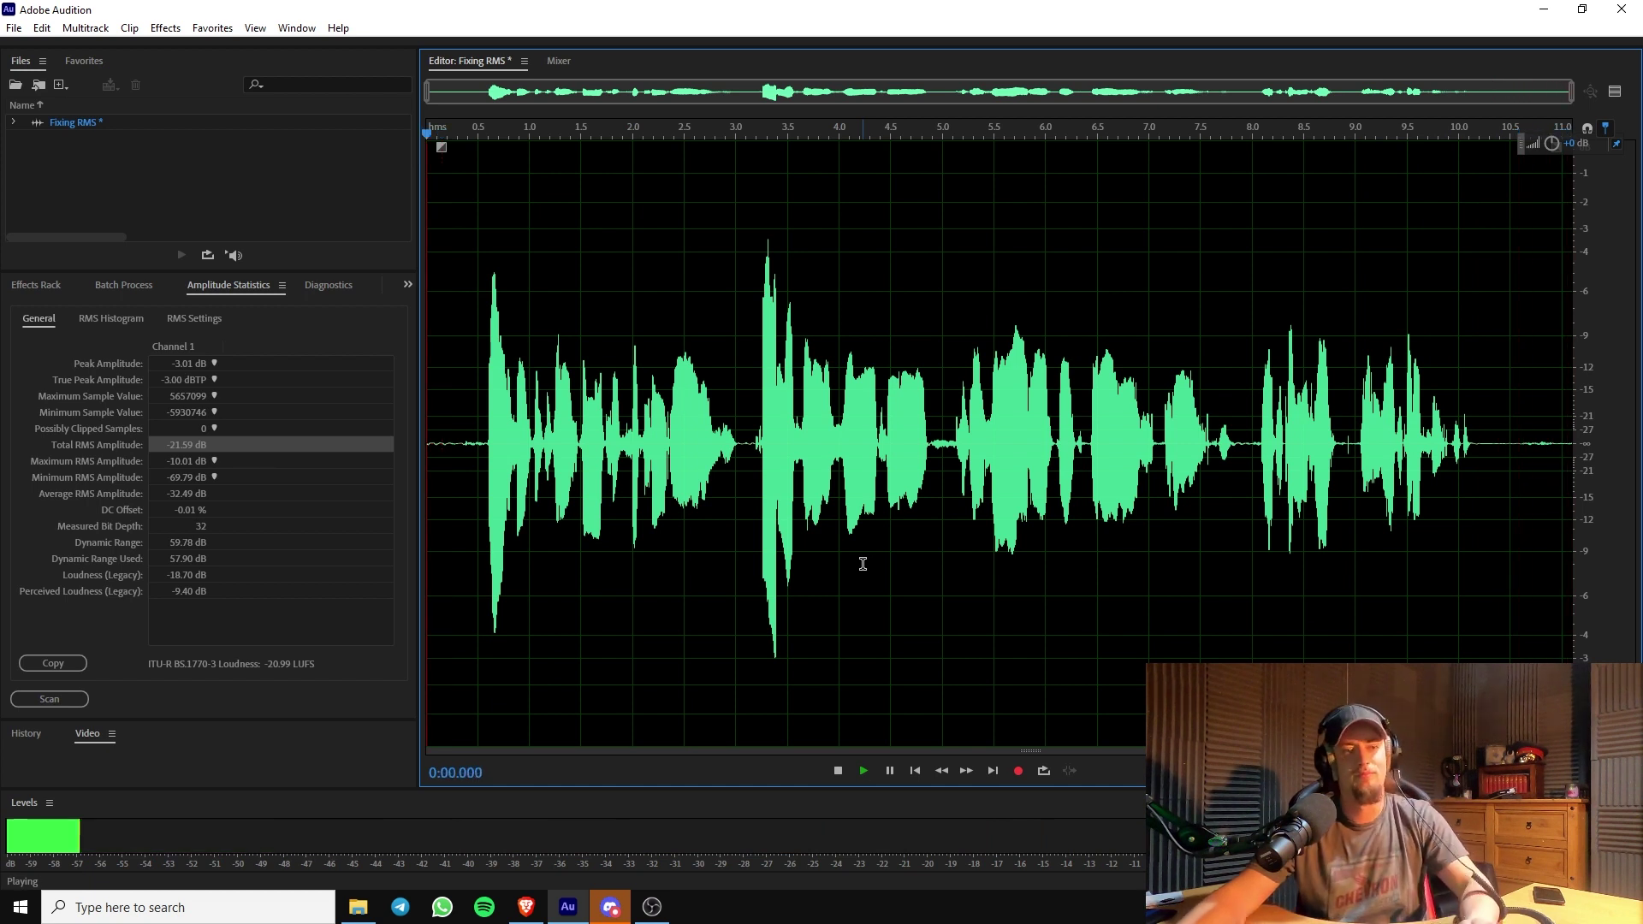
key("space")
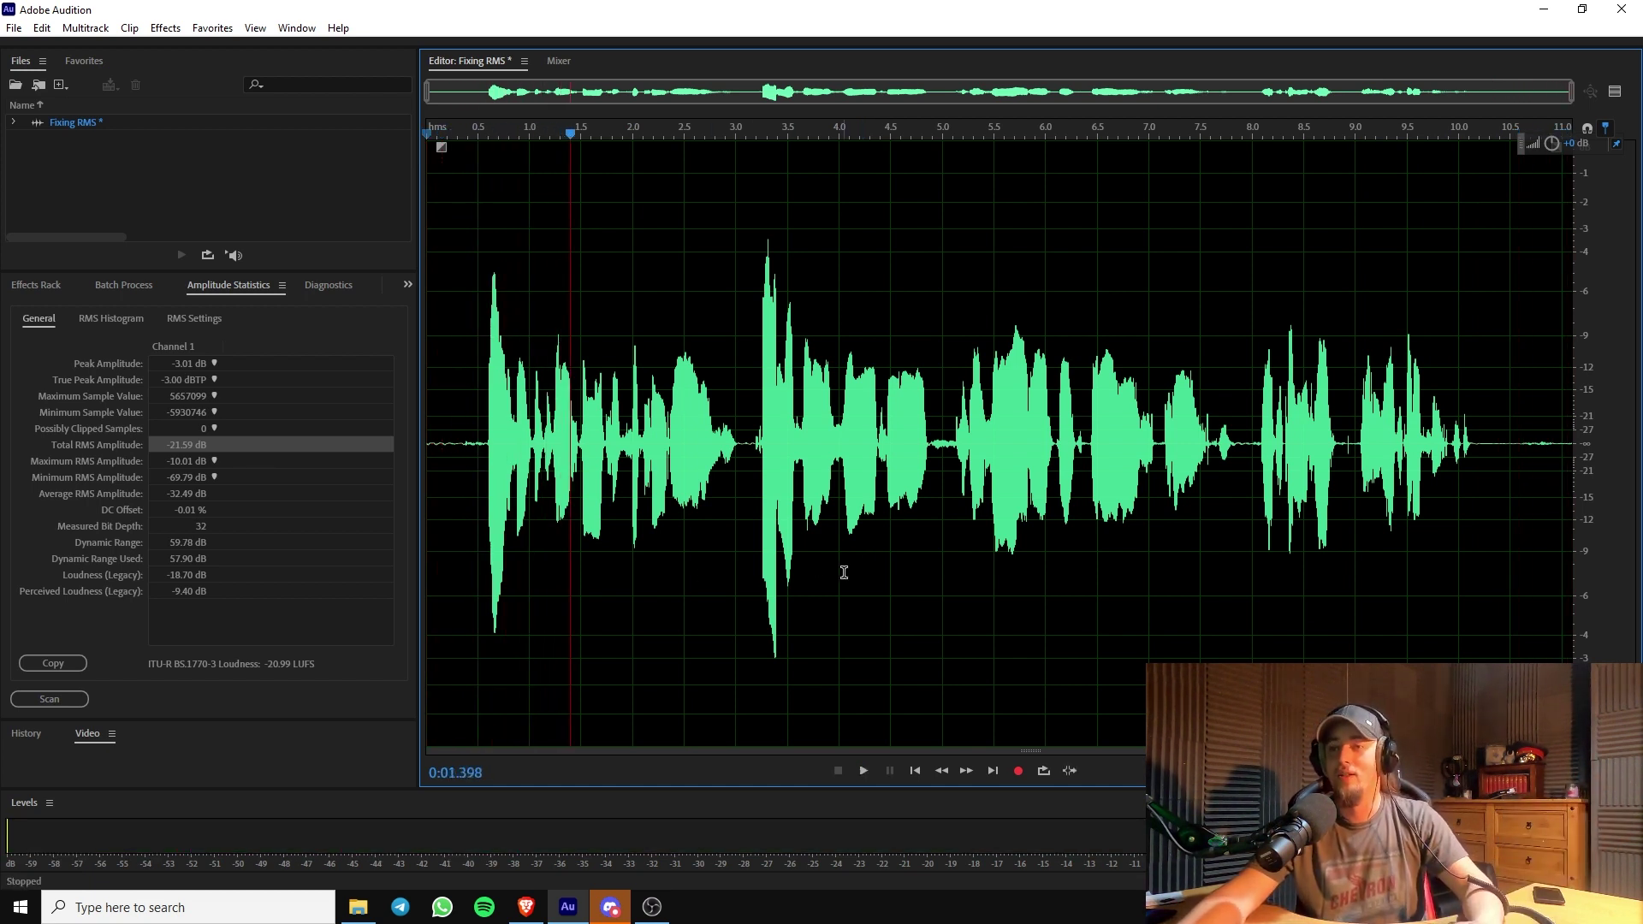